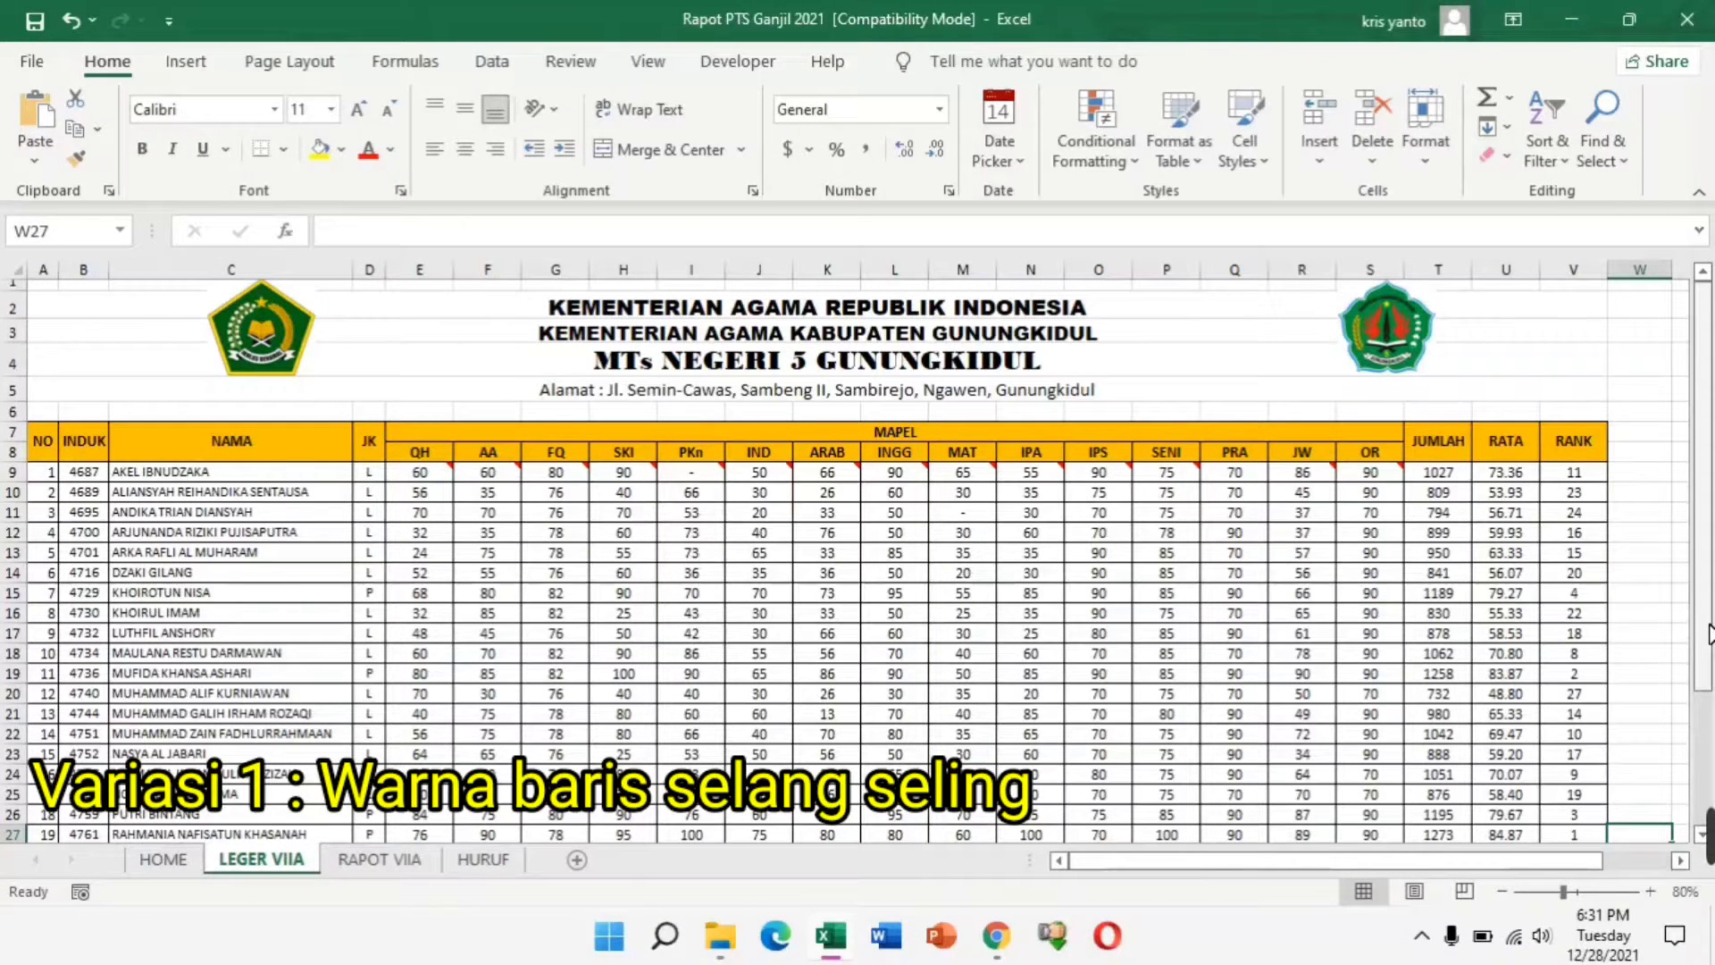
- Select the student records A9:V36, across every column through RANK
{"action": "left_click_drag", "start_coordinate": [1709, 634], "coordinate": [1703, 358]}
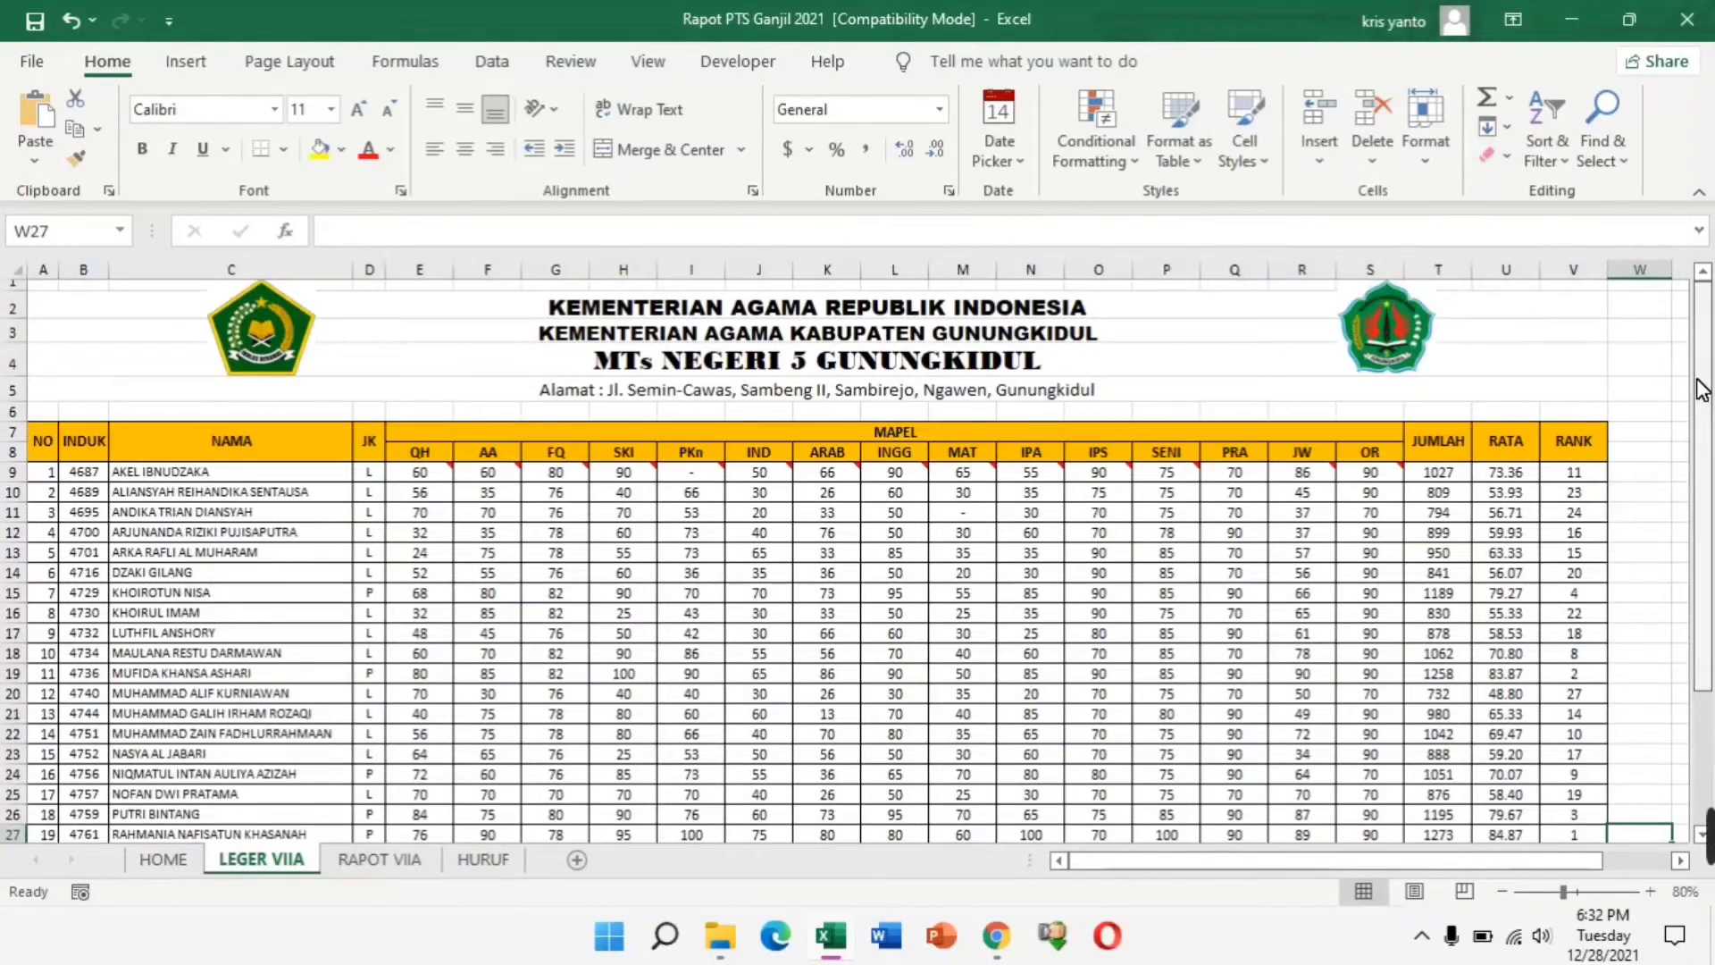
{"action": "mouse_move", "coordinate": [50, 473]}
{"action": "left_mouse_down"}
{"action": "mouse_move", "coordinate": [1205, 511]}
{"action": "mouse_move", "coordinate": [1580, 886]}
{"action": "mouse_move", "coordinate": [1589, 801]}
{"action": "left_mouse_up"}
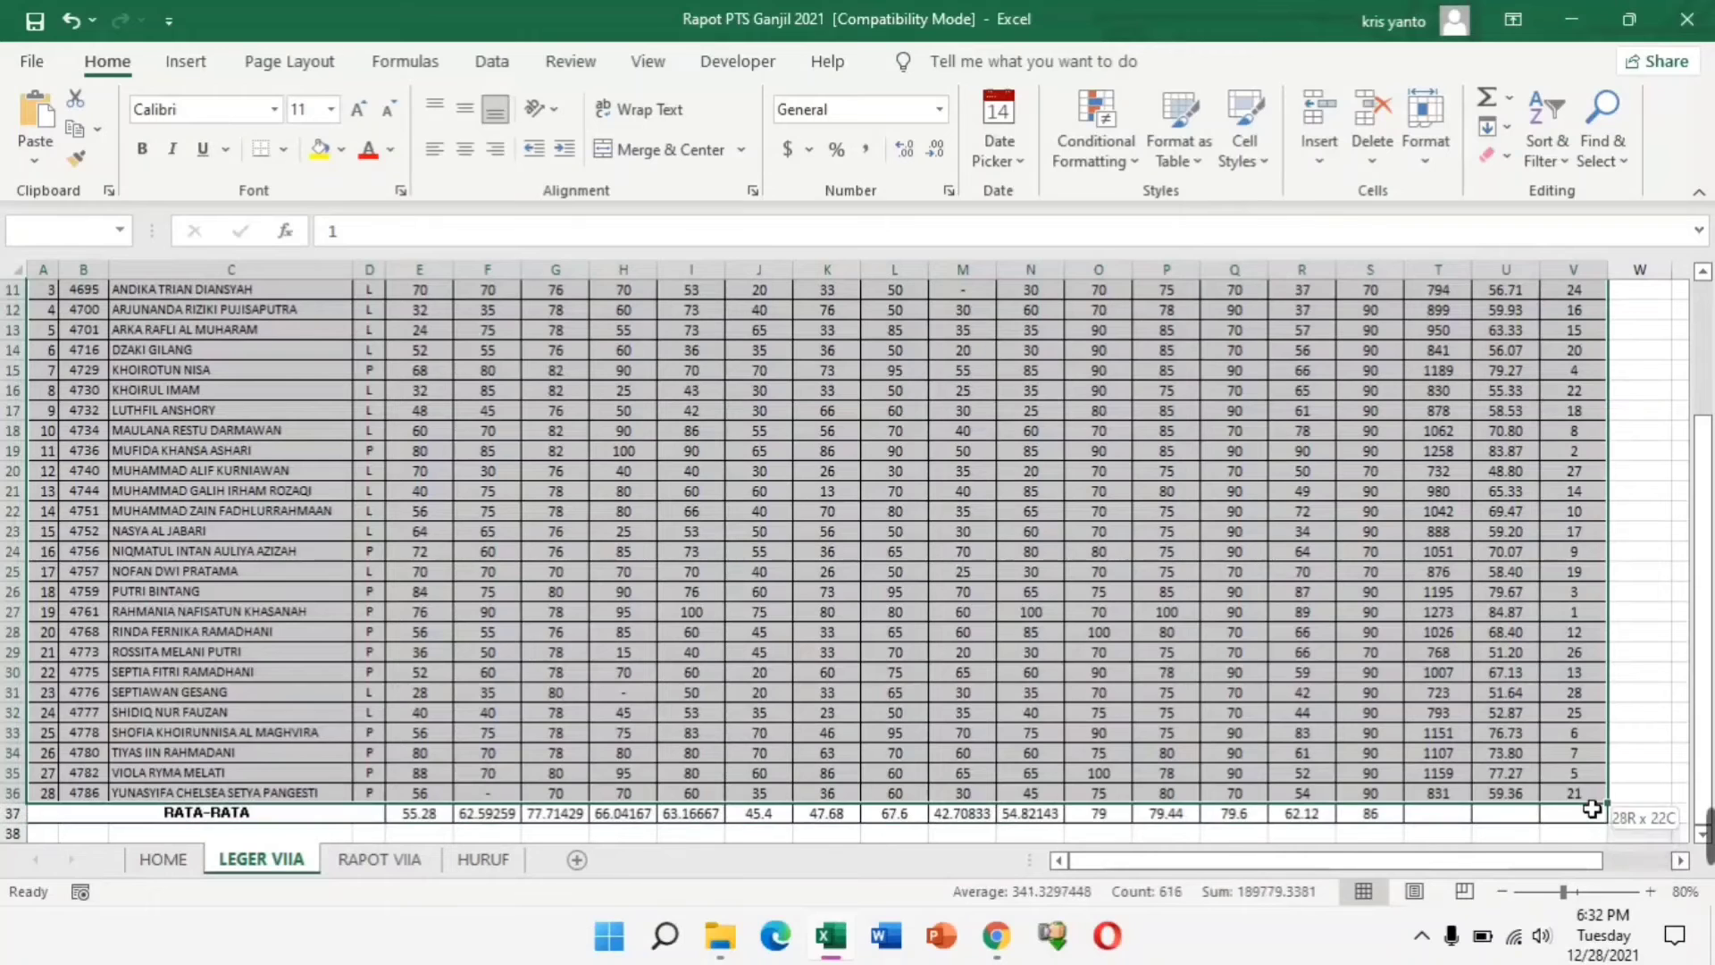
{"action": "scroll", "coordinate": [1708, 730], "scroll_direction": "up", "scroll_amount": 4}
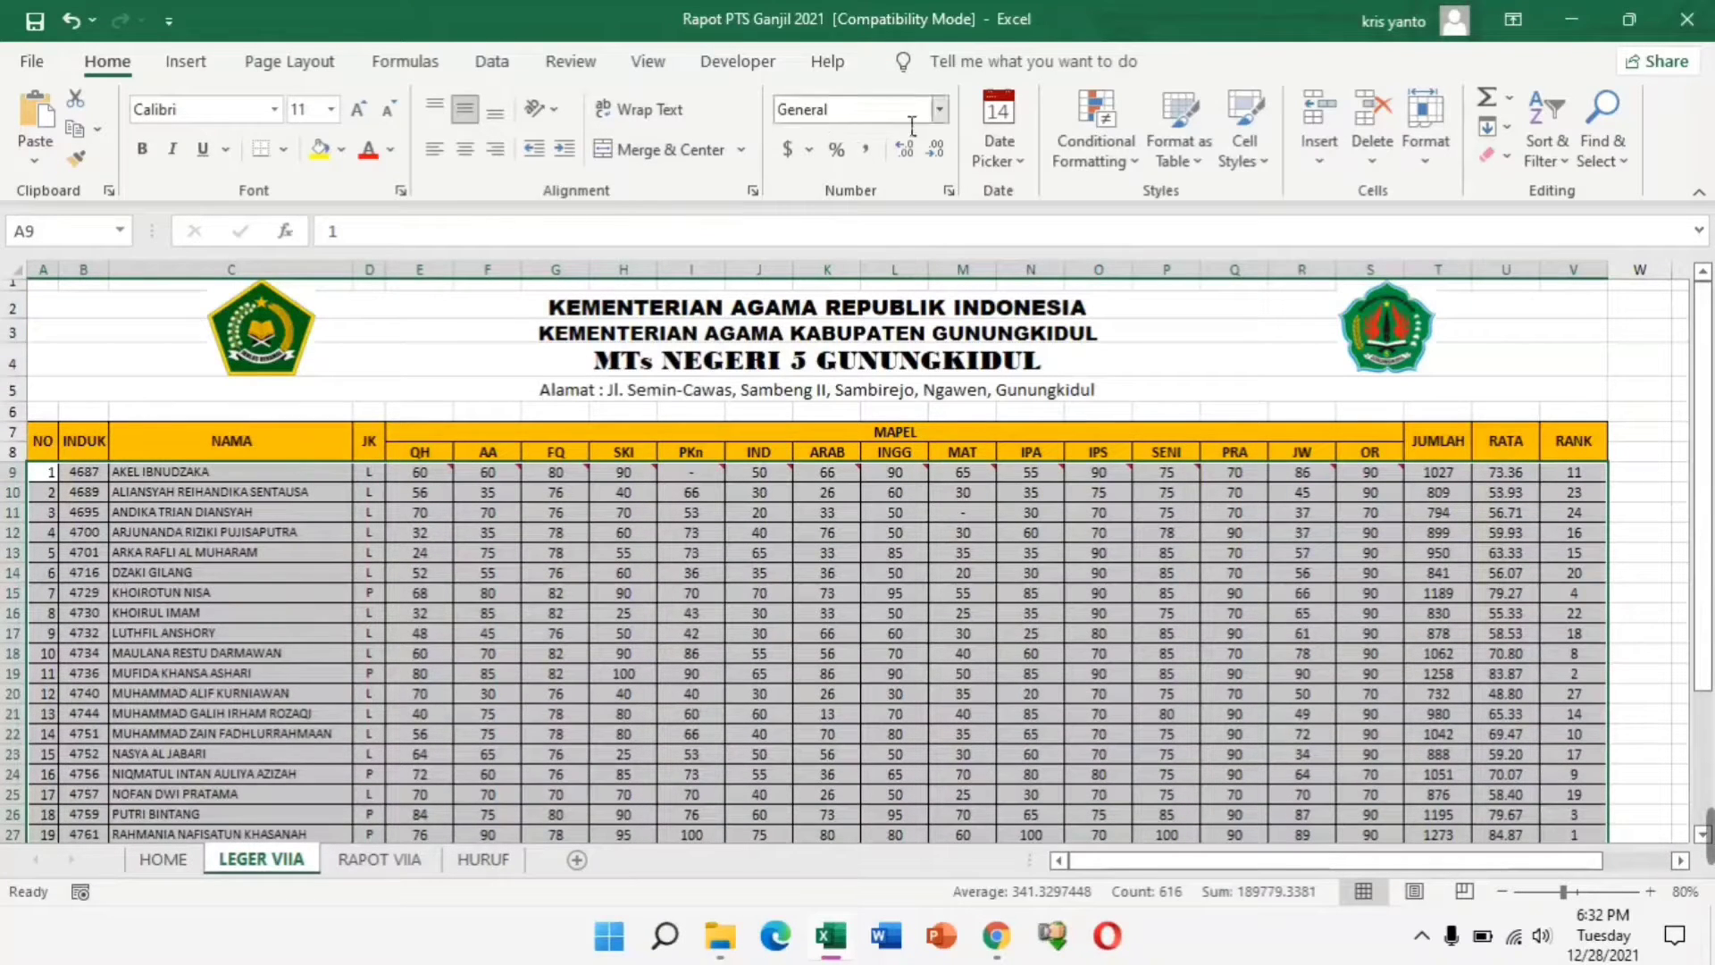
- Start a new formula-based conditional formatting rule with the condition =mod(row(),2)
{"action": "left_click", "coordinate": [1136, 166]}
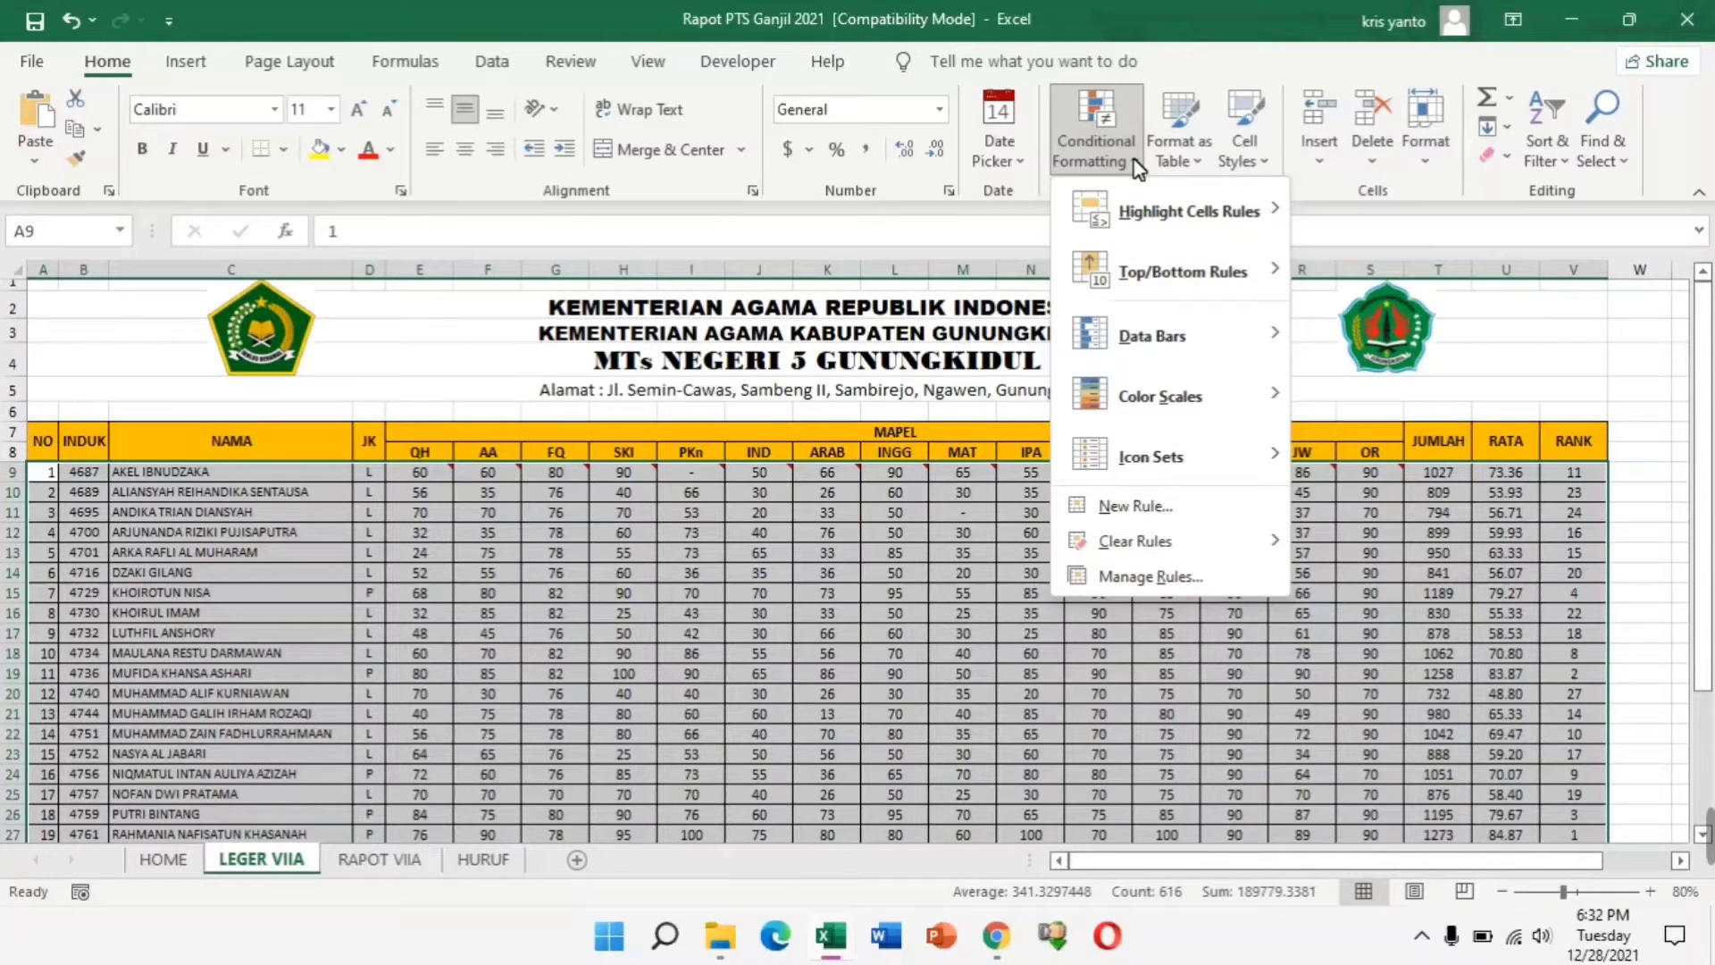
{"action": "left_click", "coordinate": [1200, 512]}
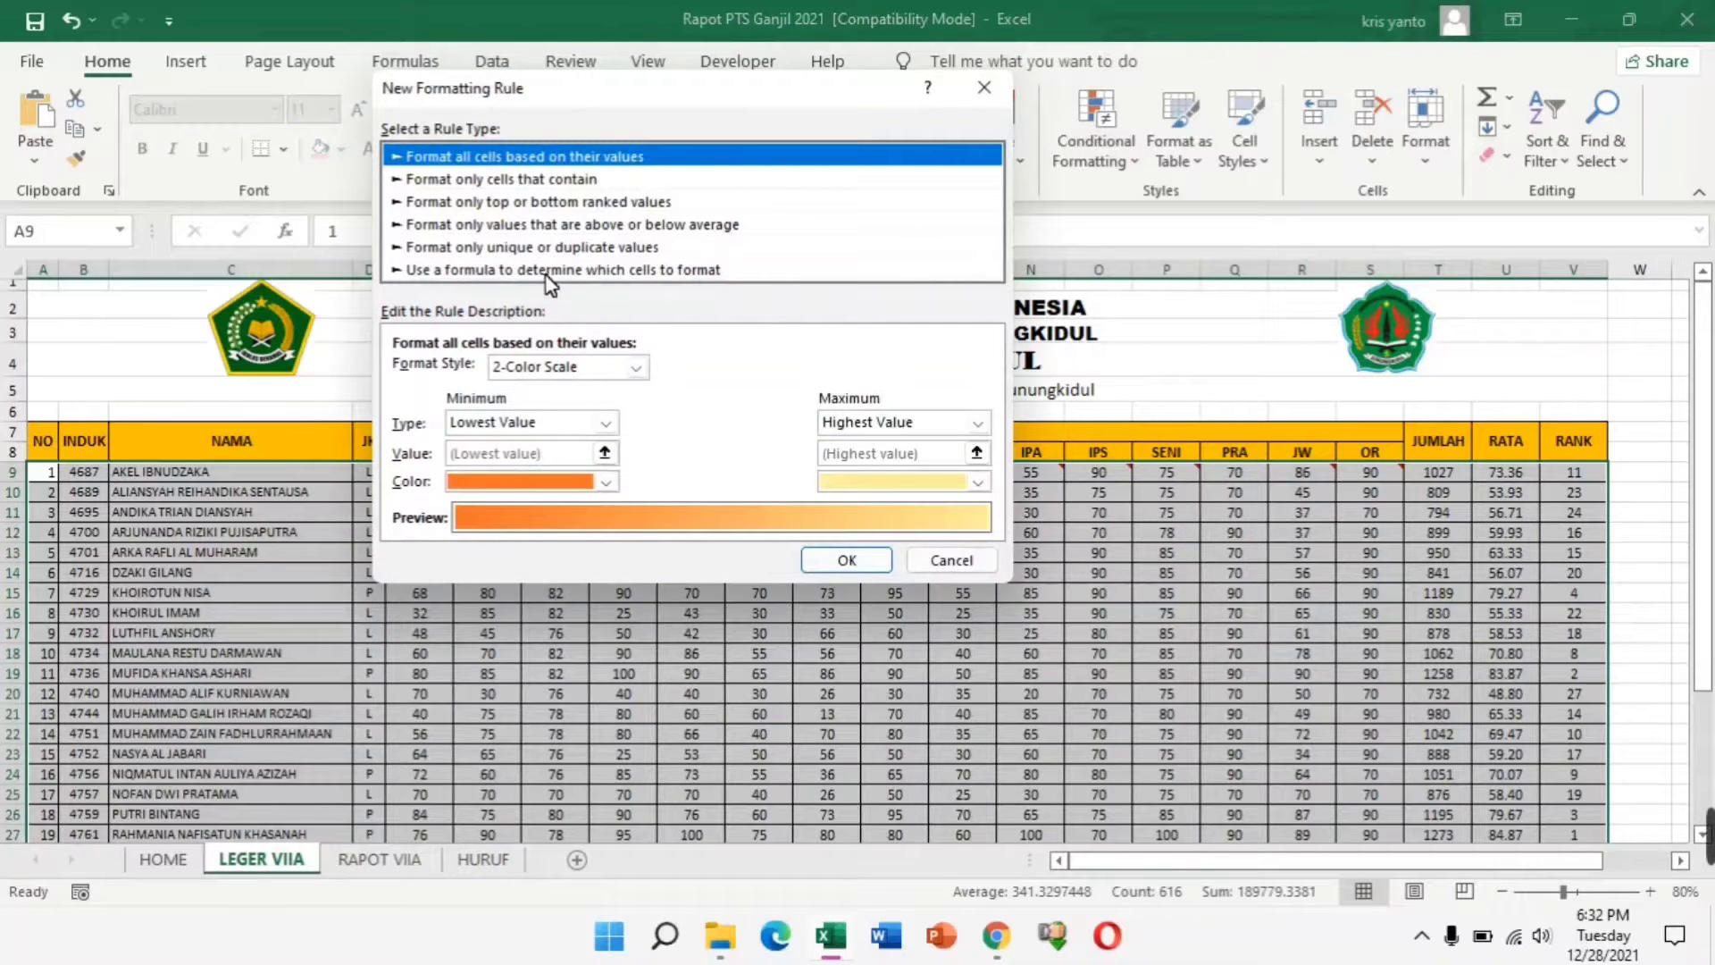
{"action": "left_click", "coordinate": [568, 271]}
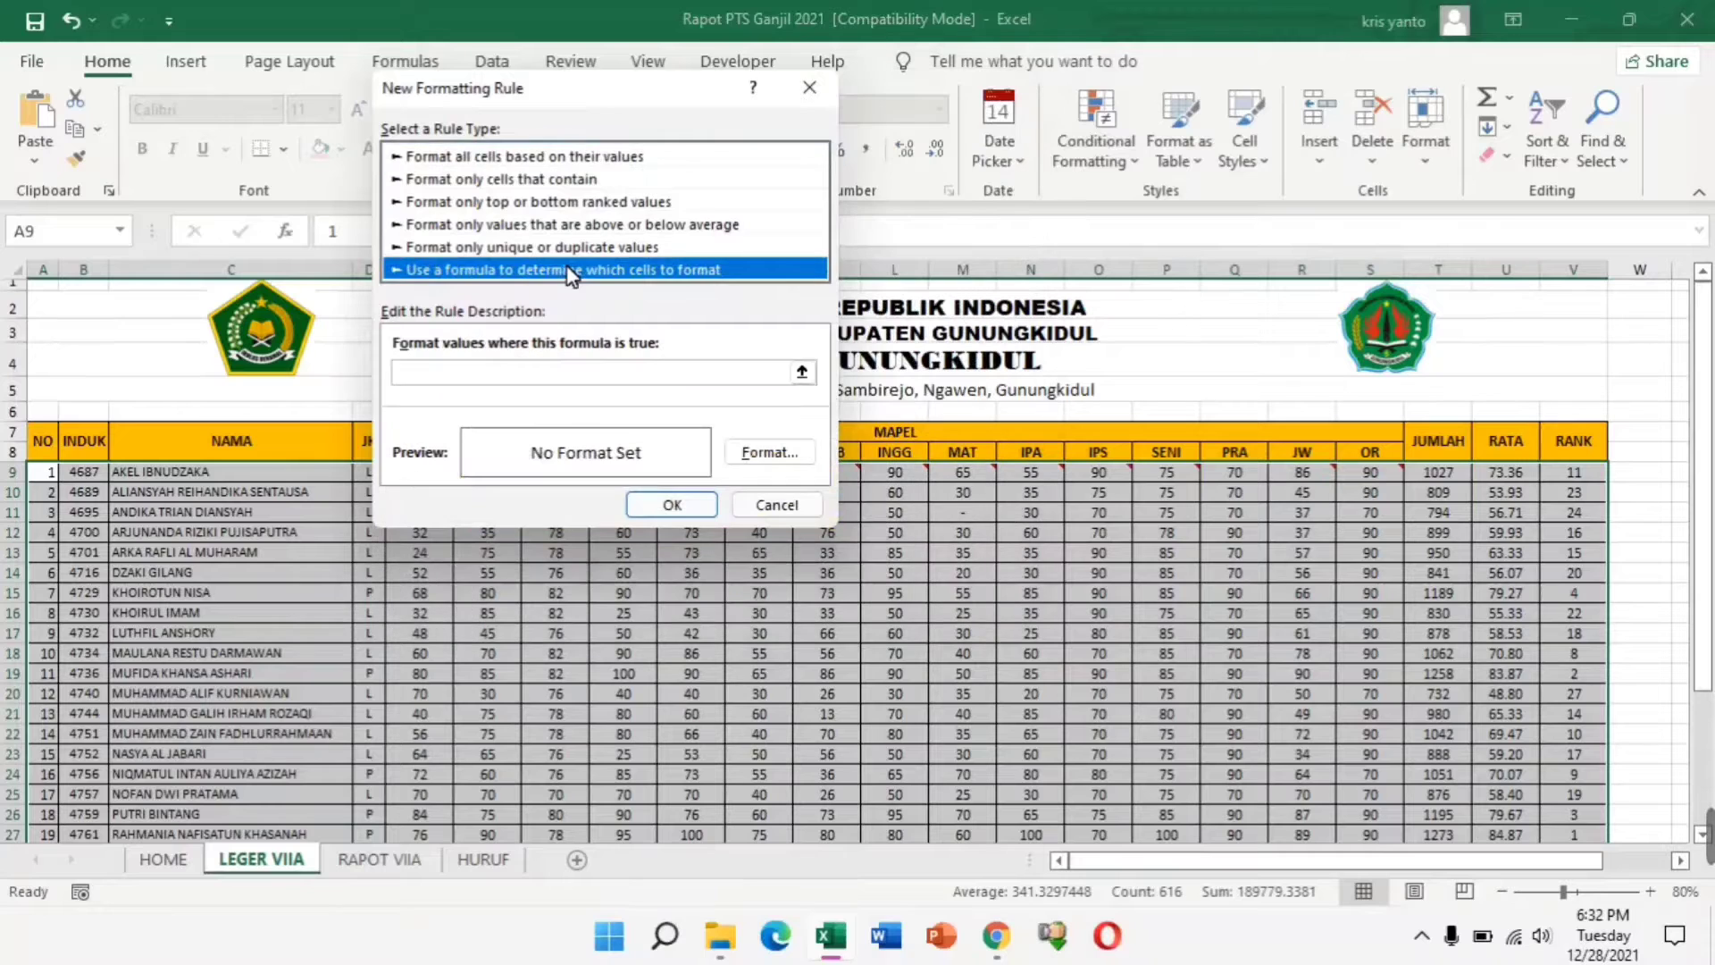
{"action": "left_click", "coordinate": [556, 377]}
{"action": "left_click", "coordinate": [556, 377]}
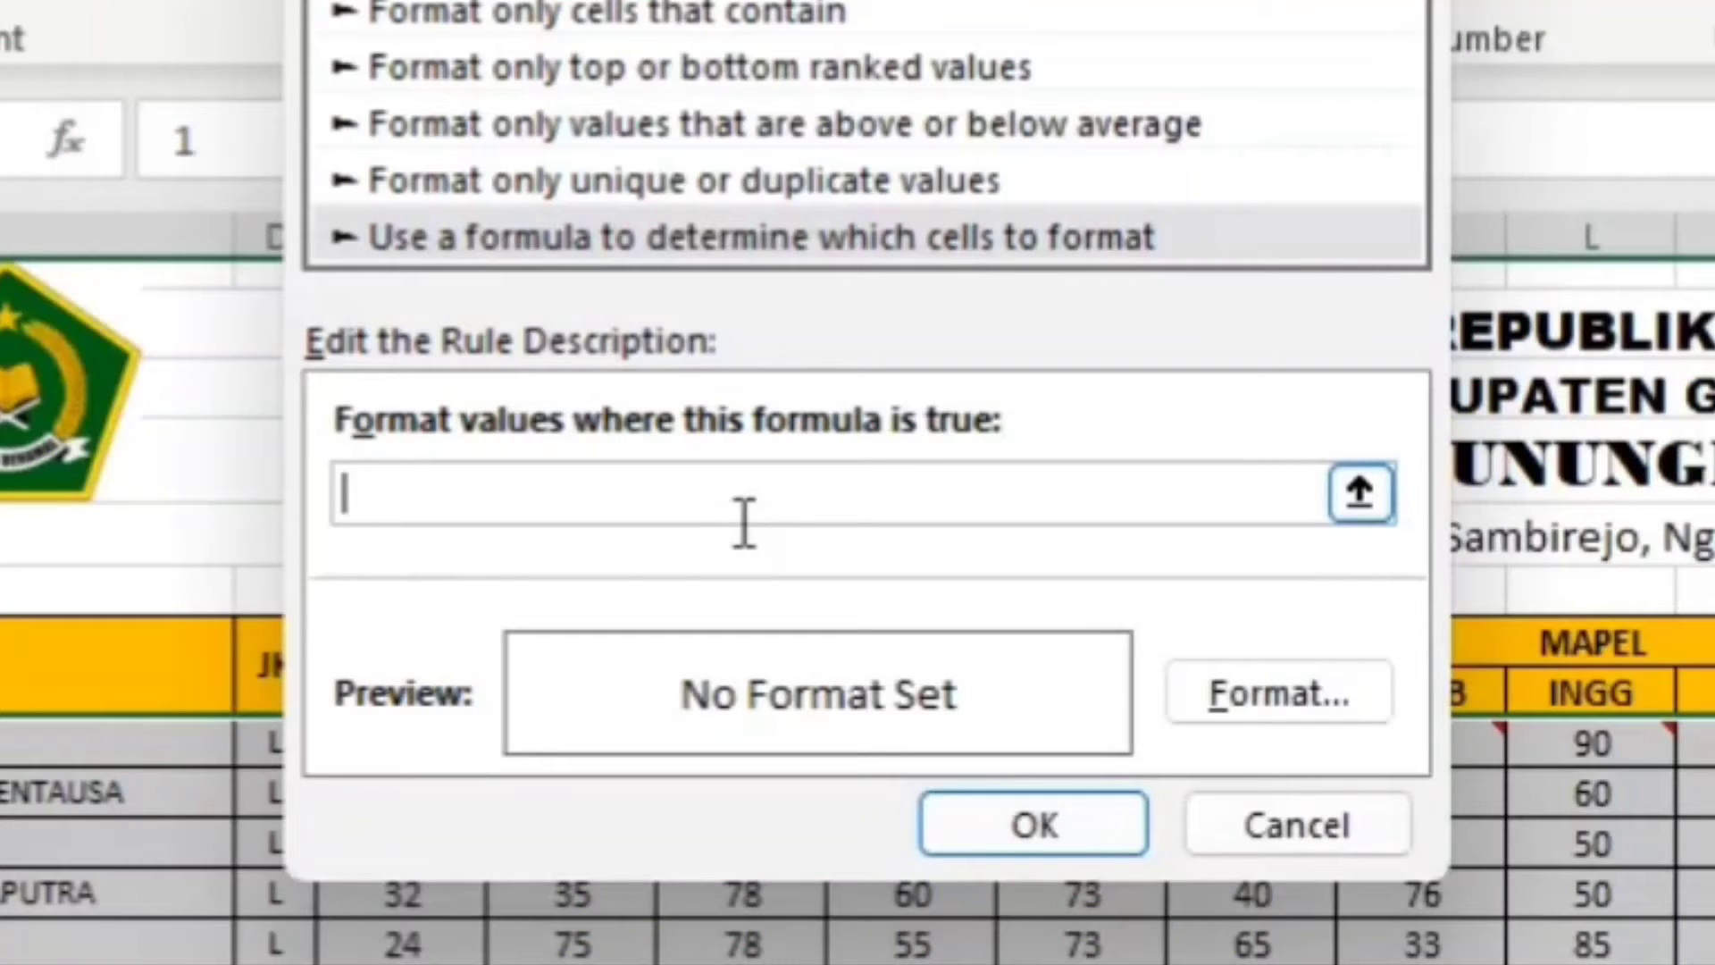
{"action": "type", "text": "=mod"}
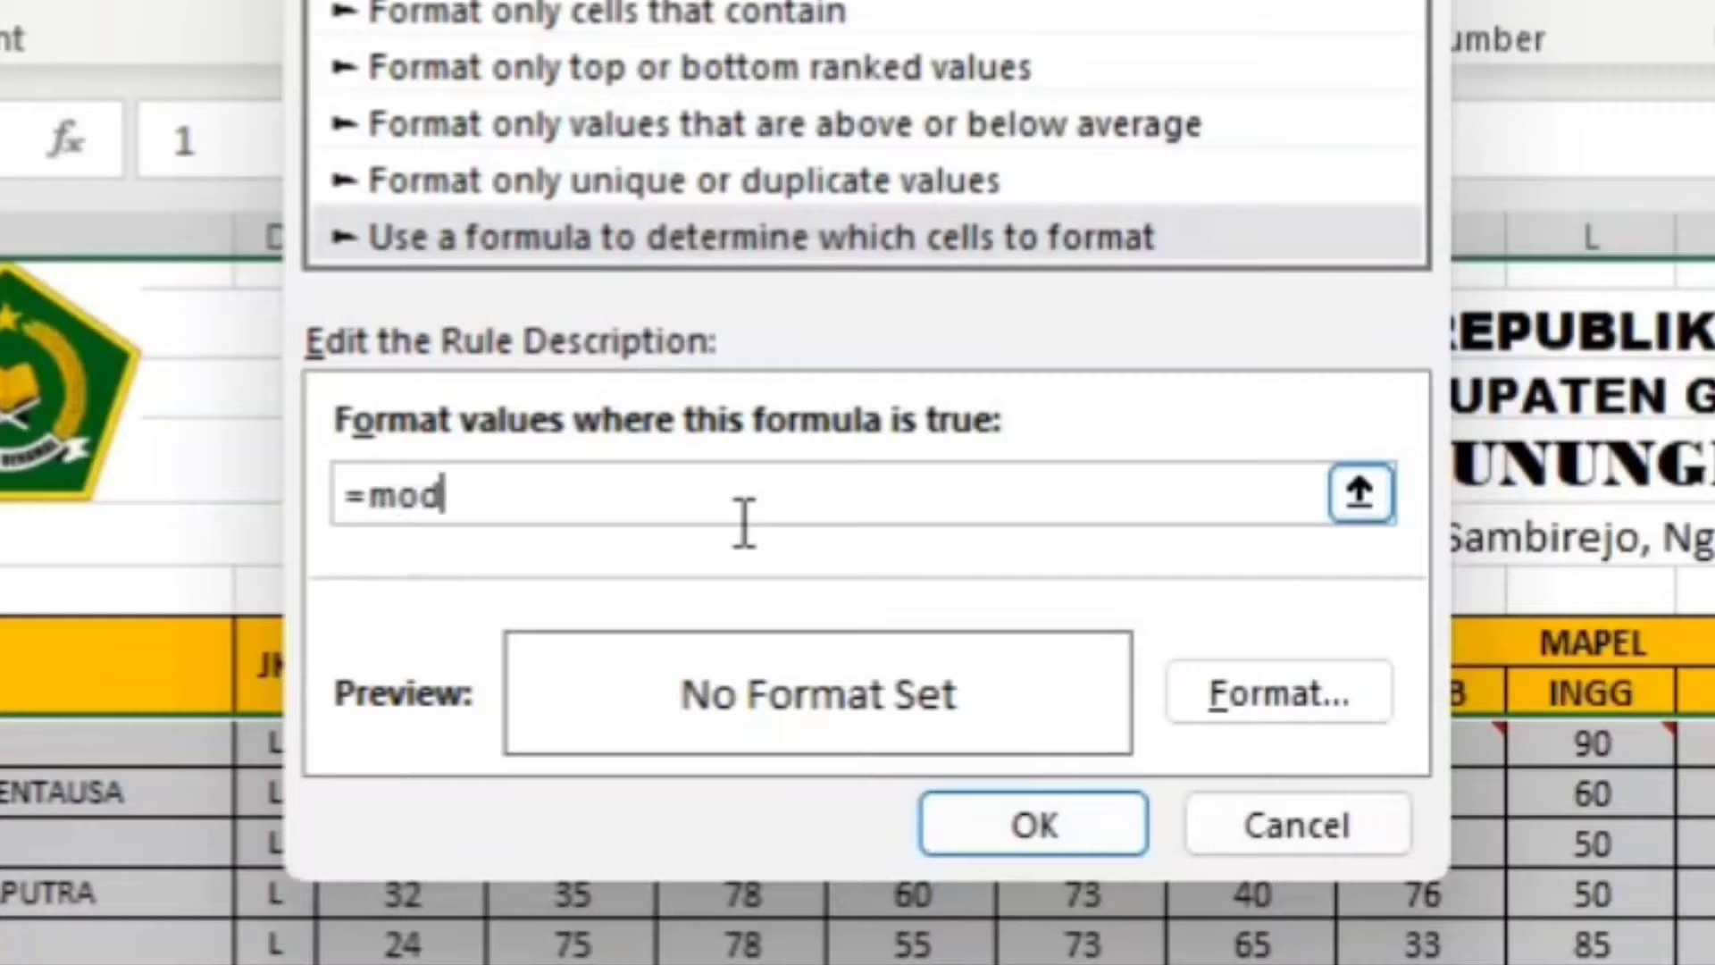
{"action": "type", "text": "(ro"}
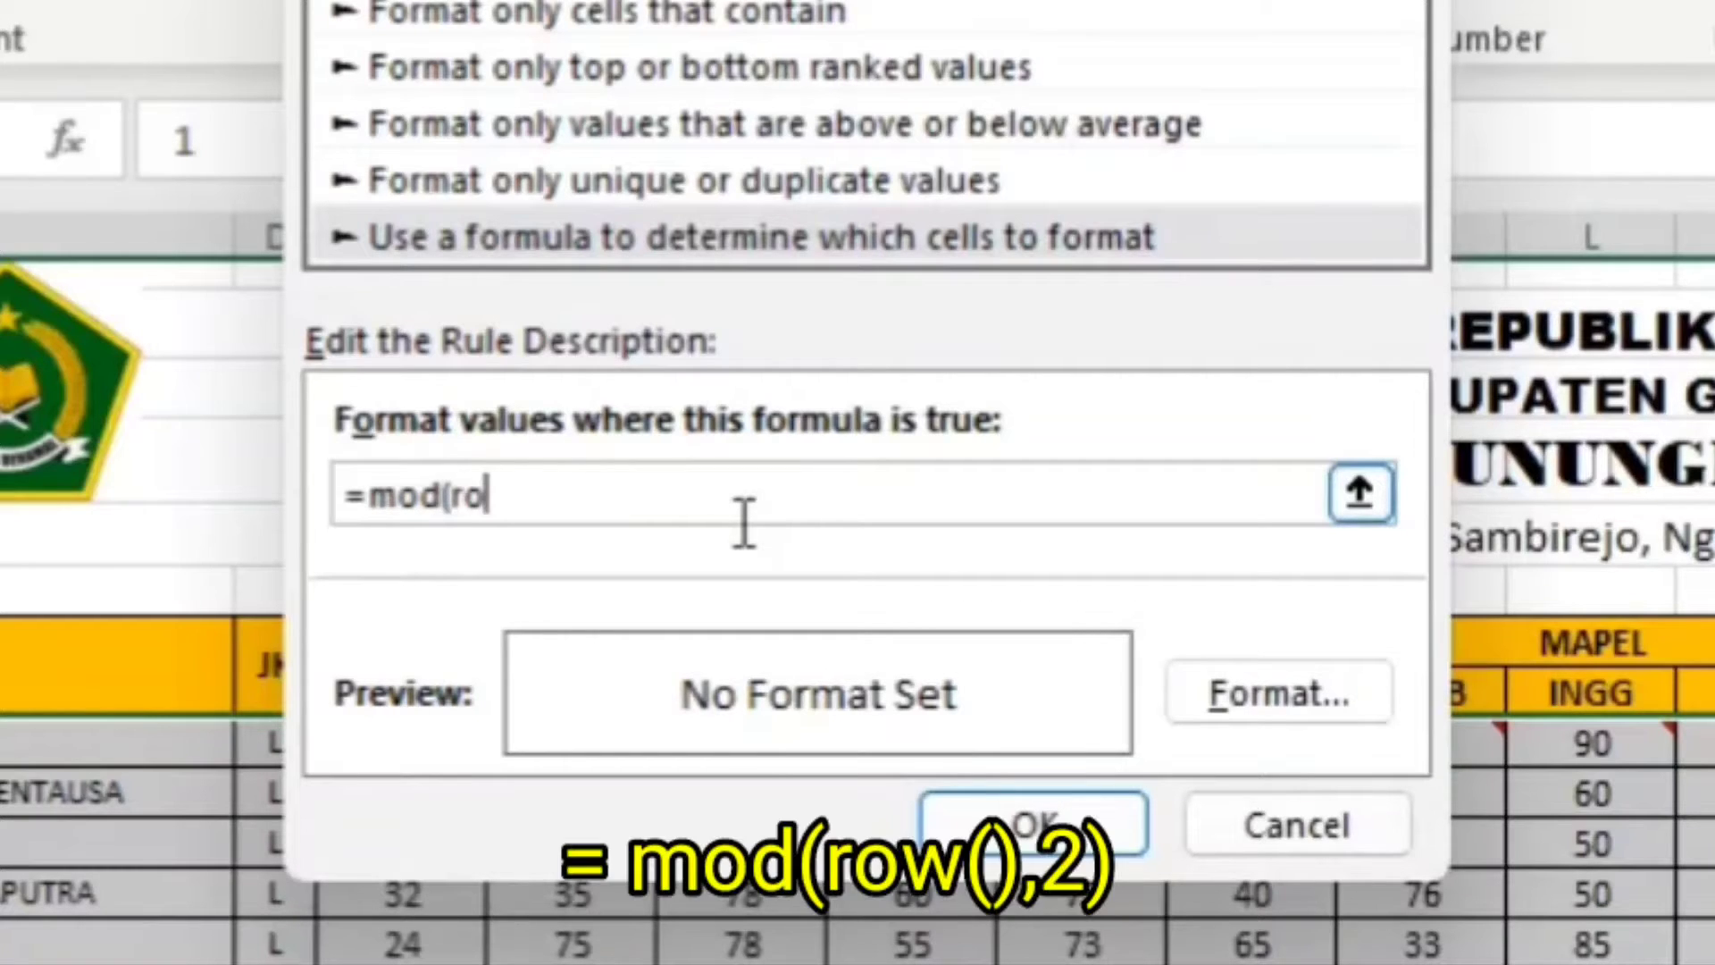
{"action": "type", "text": "w("}
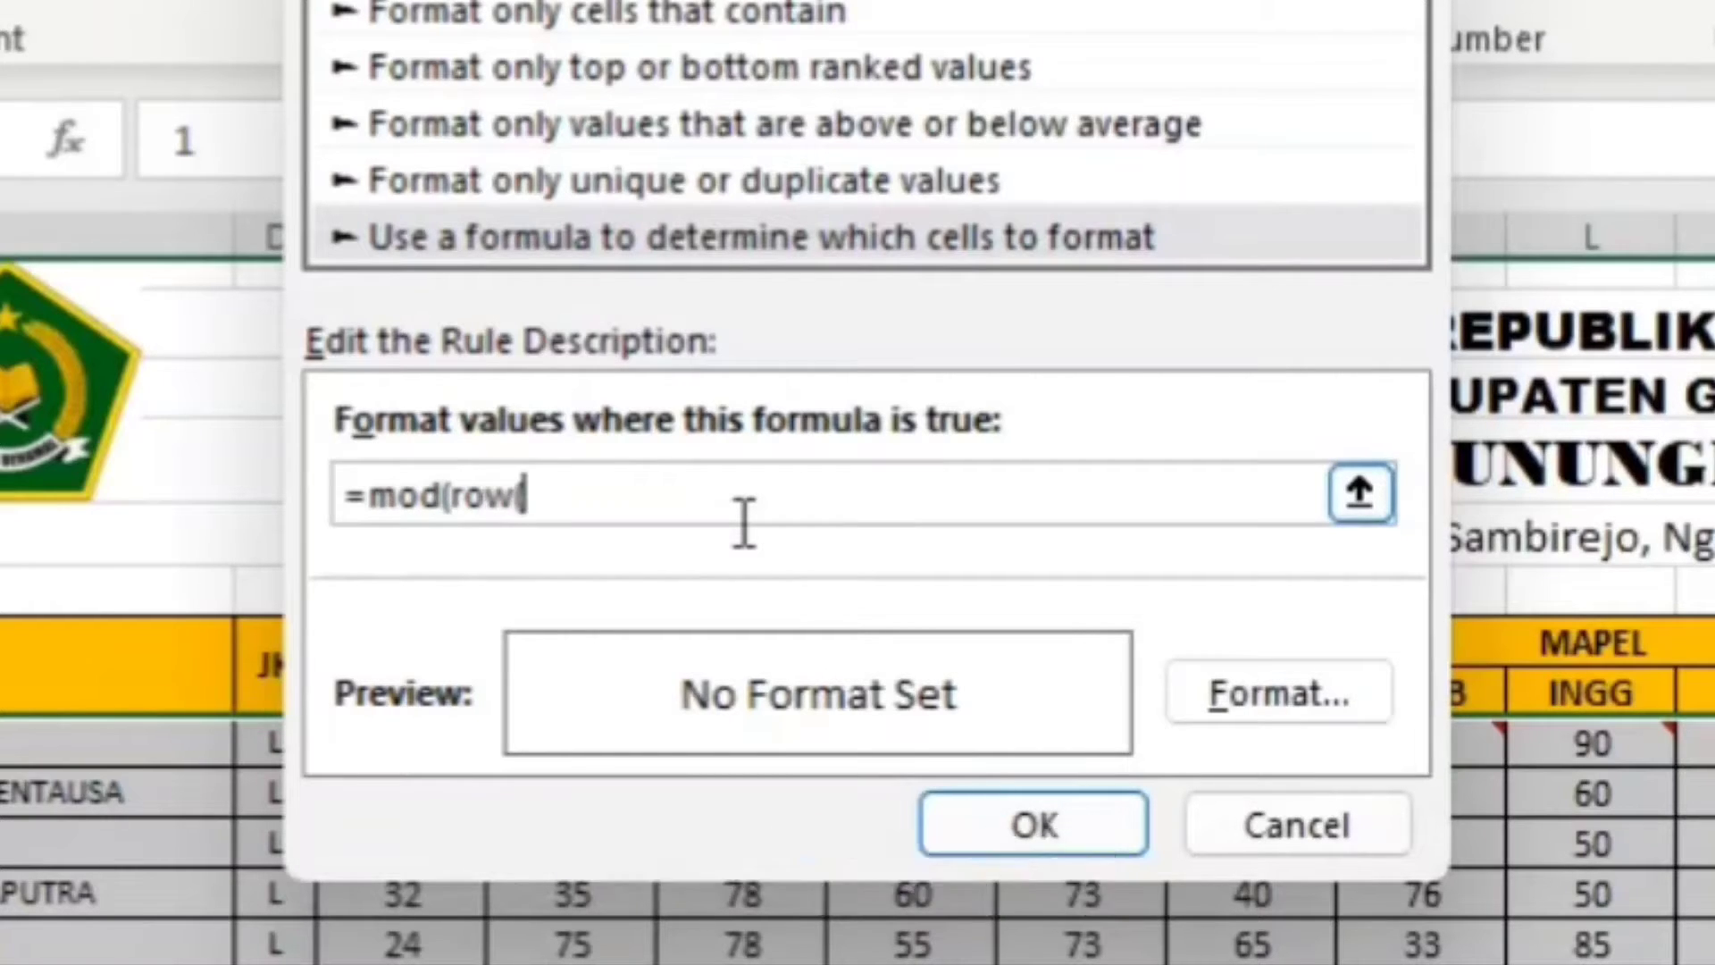
{"action": "type", "text": "),2"}
{"action": "type", "text": ")"}
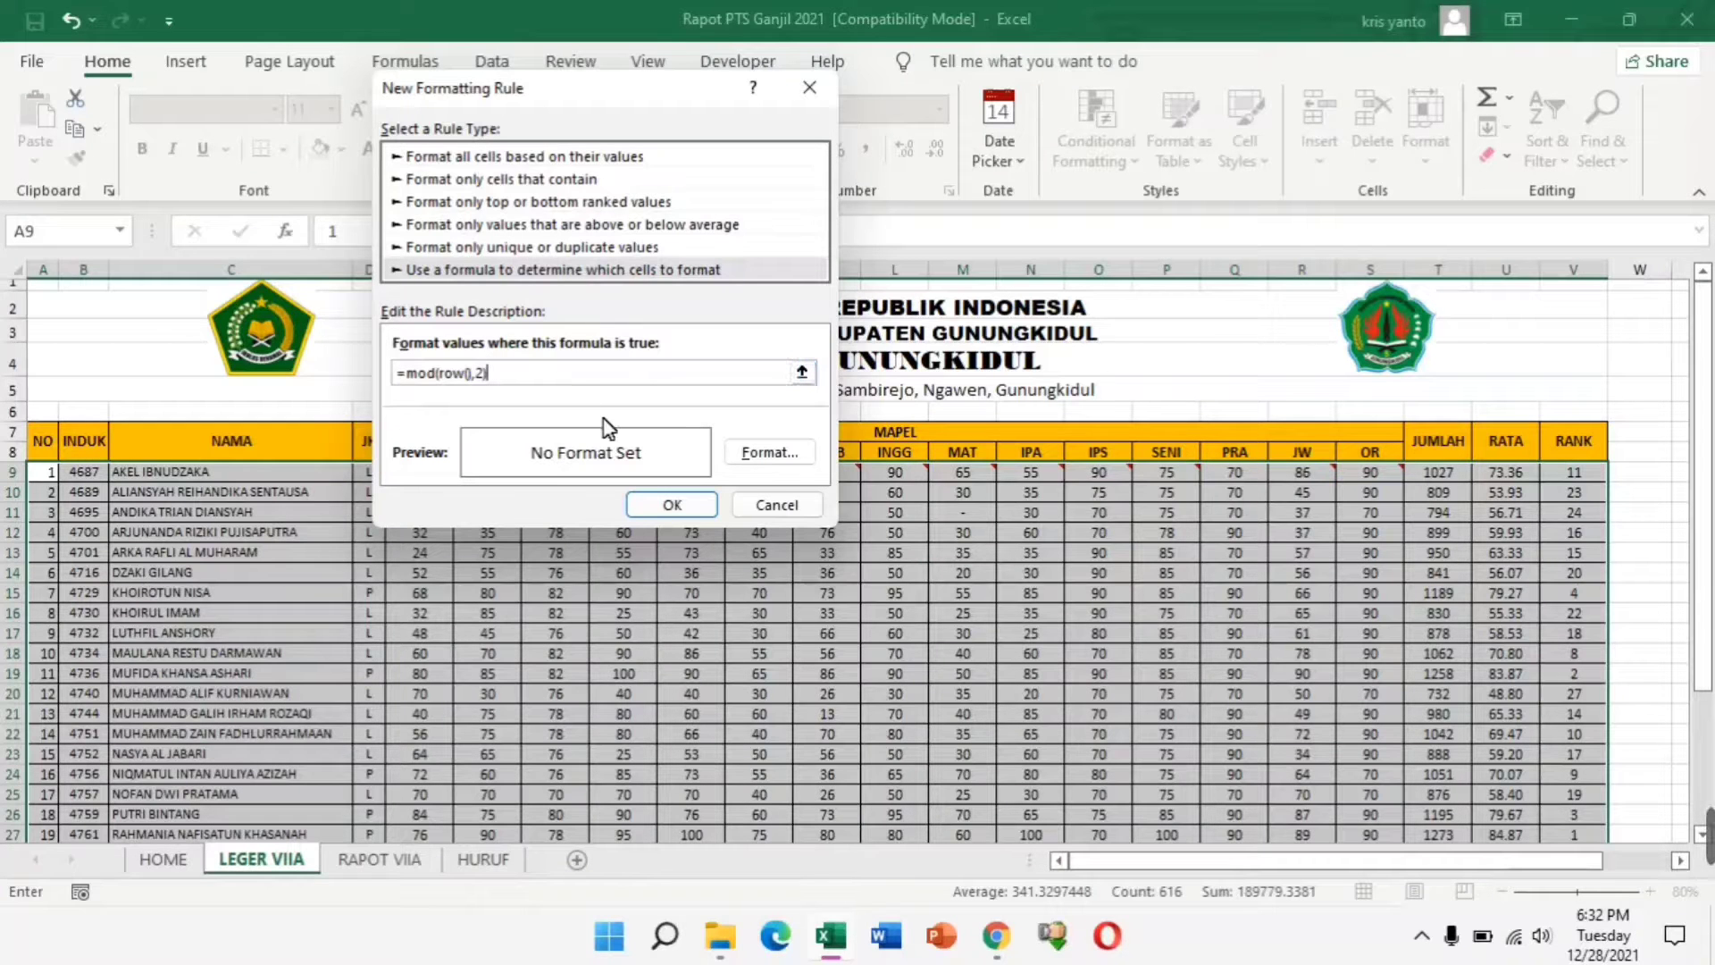
- Give the =mod(row(),2) rule a light green fill and apply it to the student rows
{"action": "left_click", "coordinate": [768, 452]}
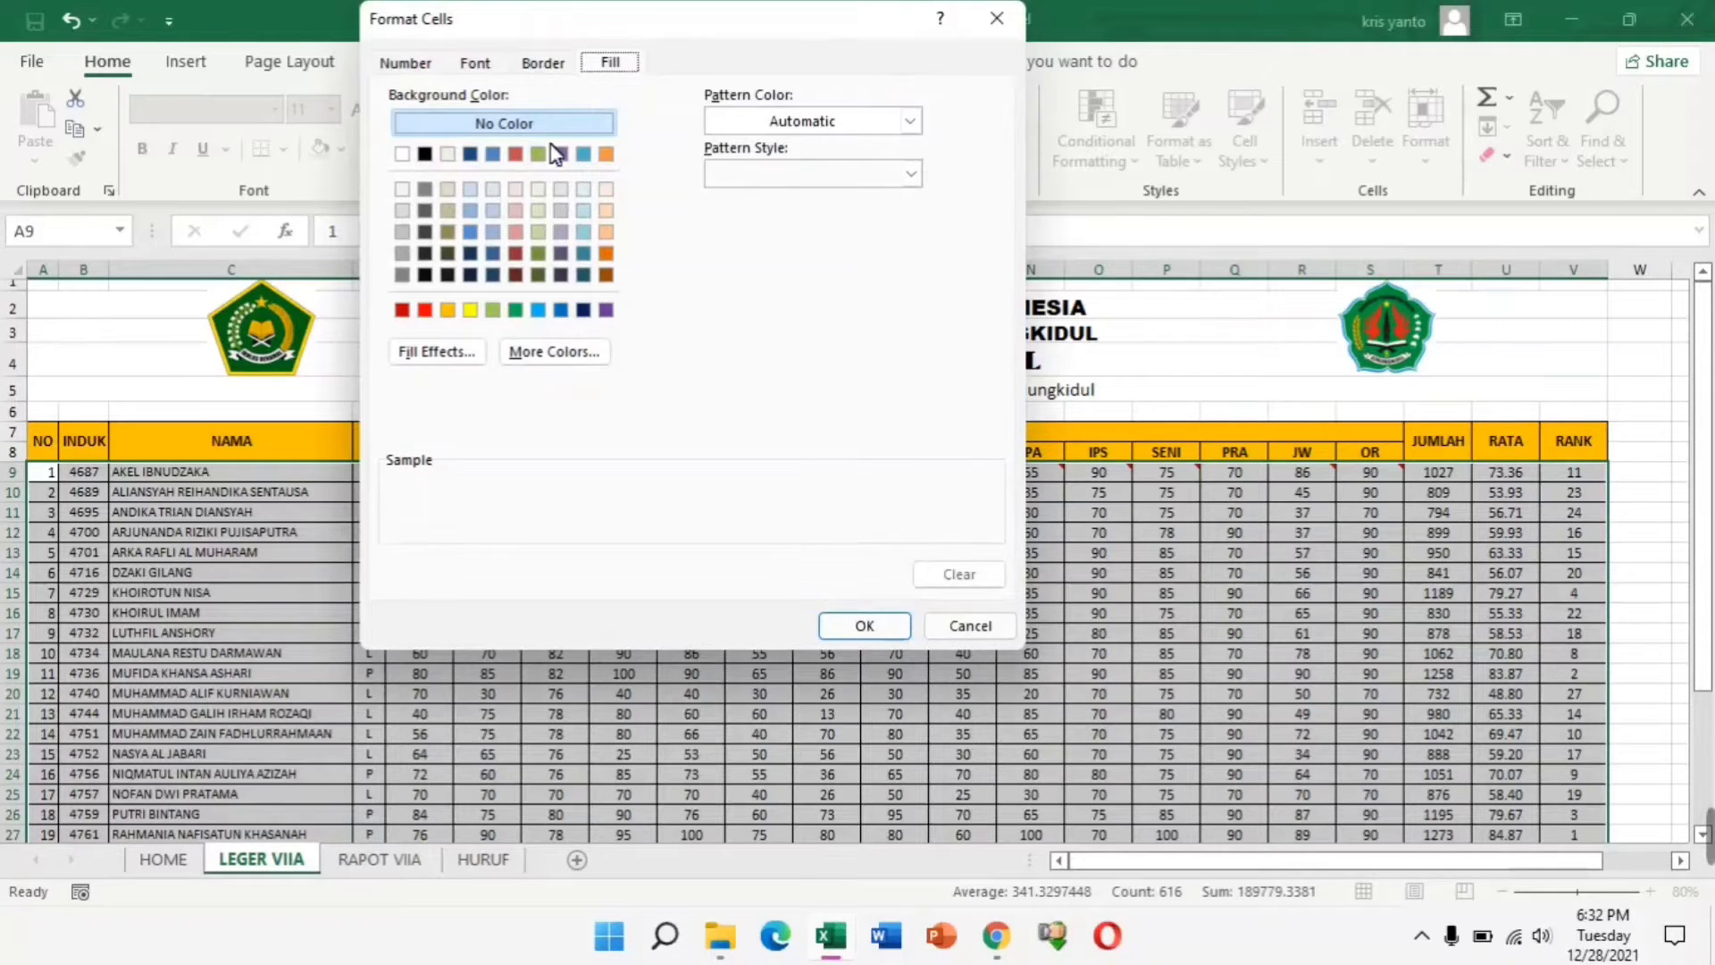
{"action": "left_click", "coordinate": [494, 311]}
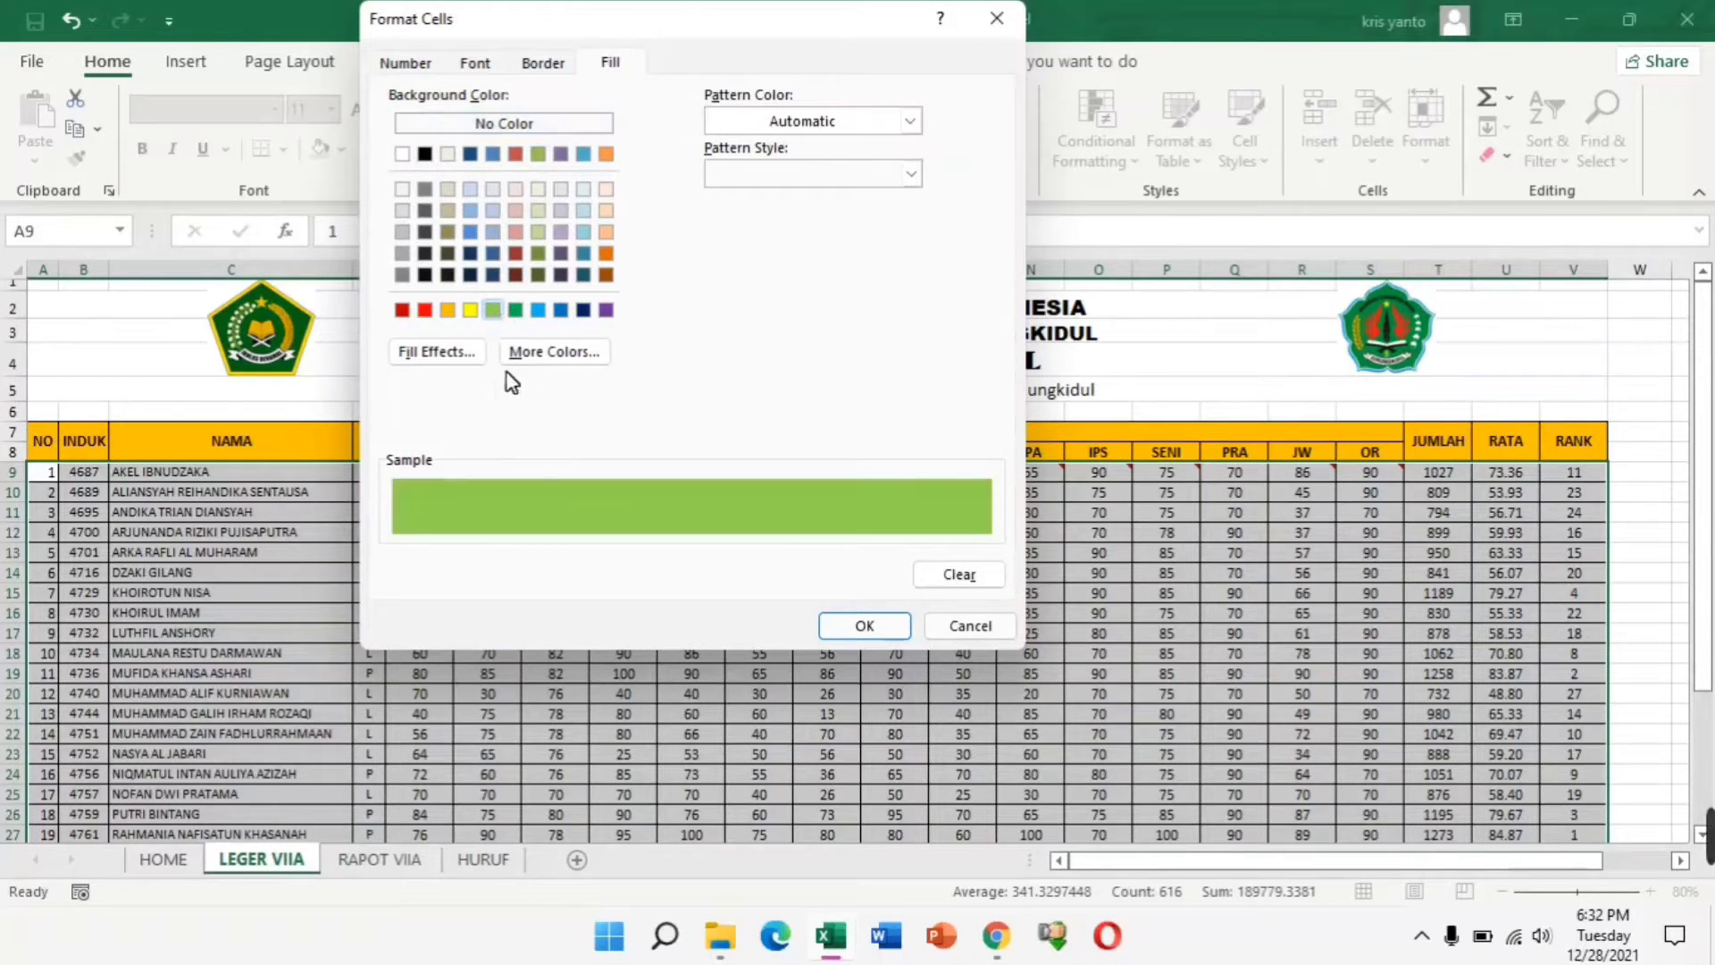
{"action": "left_click", "coordinate": [879, 627]}
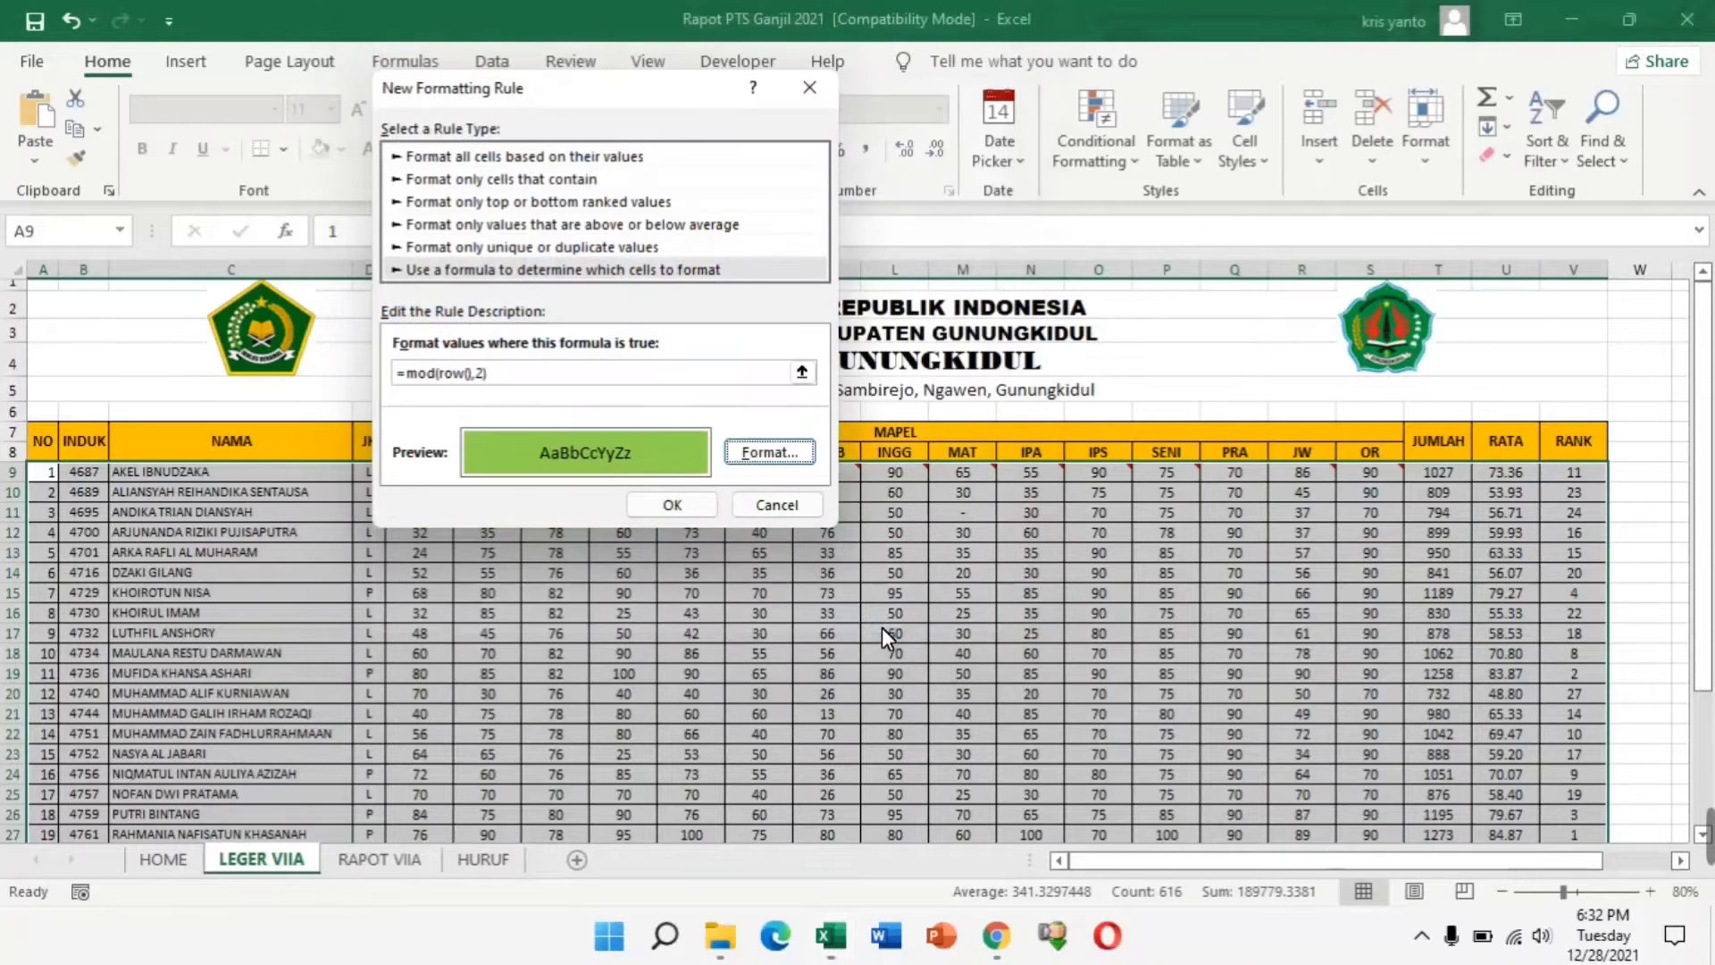
{"action": "left_click", "coordinate": [669, 505]}
{"action": "left_click", "coordinate": [1150, 400]}
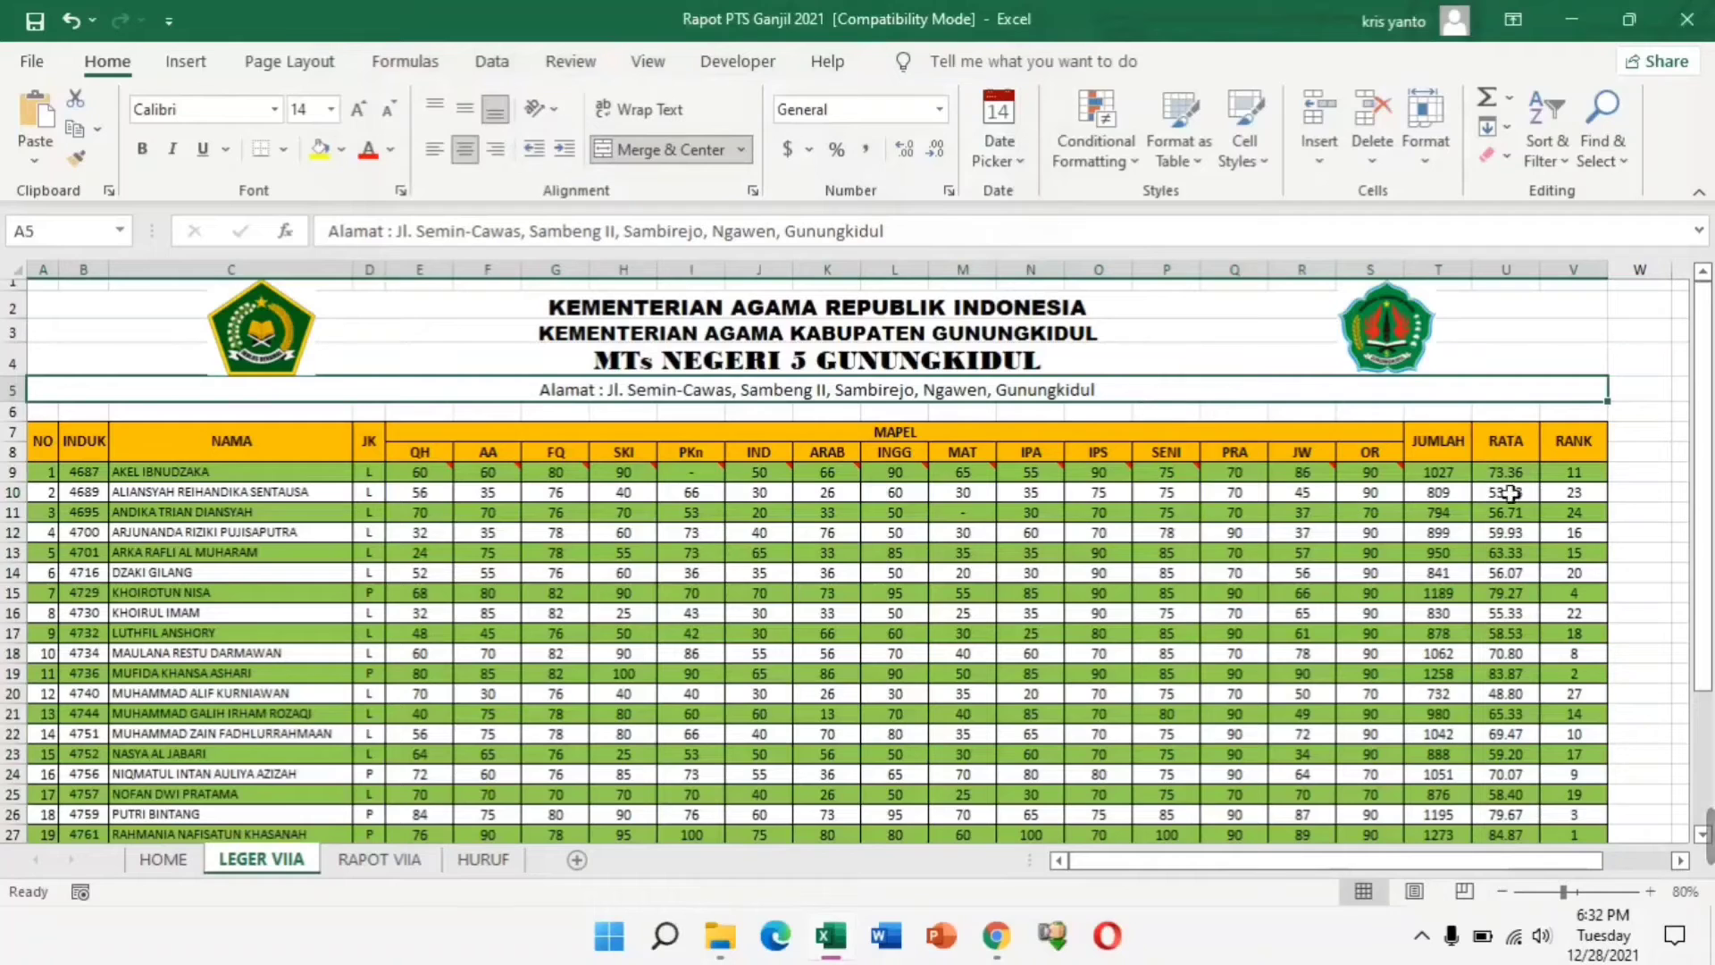
- Check the green alternating-row banding, then undo it
{"action": "left_click_drag", "start_coordinate": [1703, 353], "coordinate": [1704, 487]}
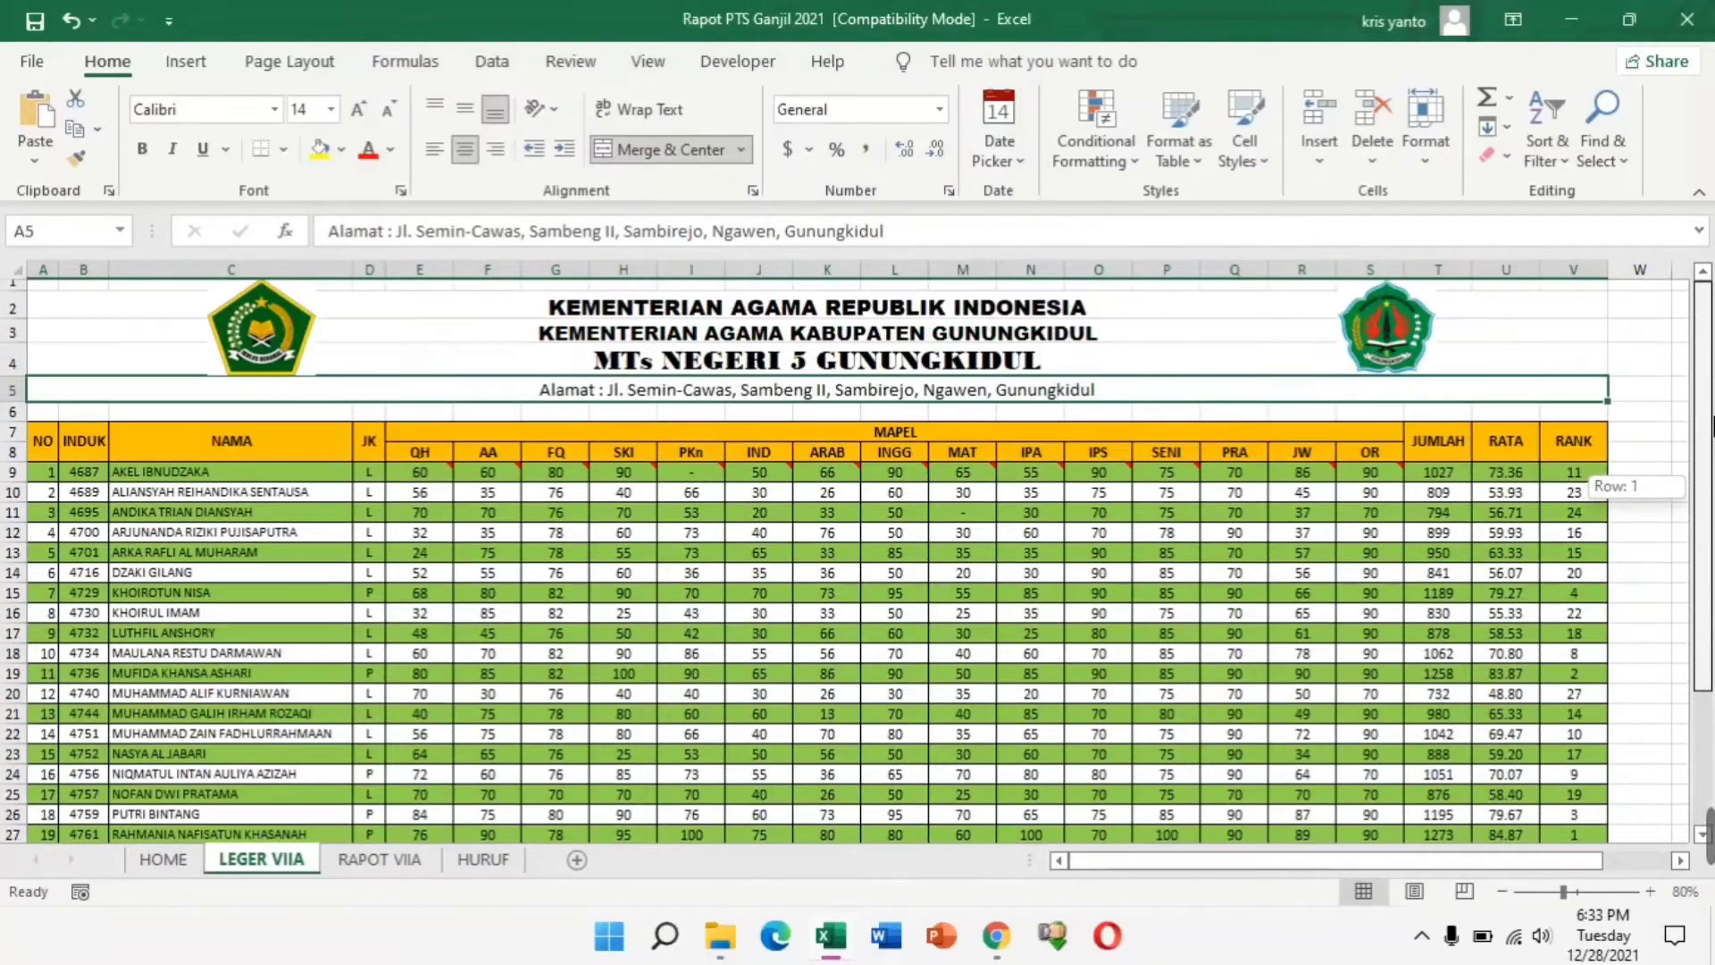
{"action": "left_click_drag", "start_coordinate": [1708, 692], "coordinate": [1702, 439]}
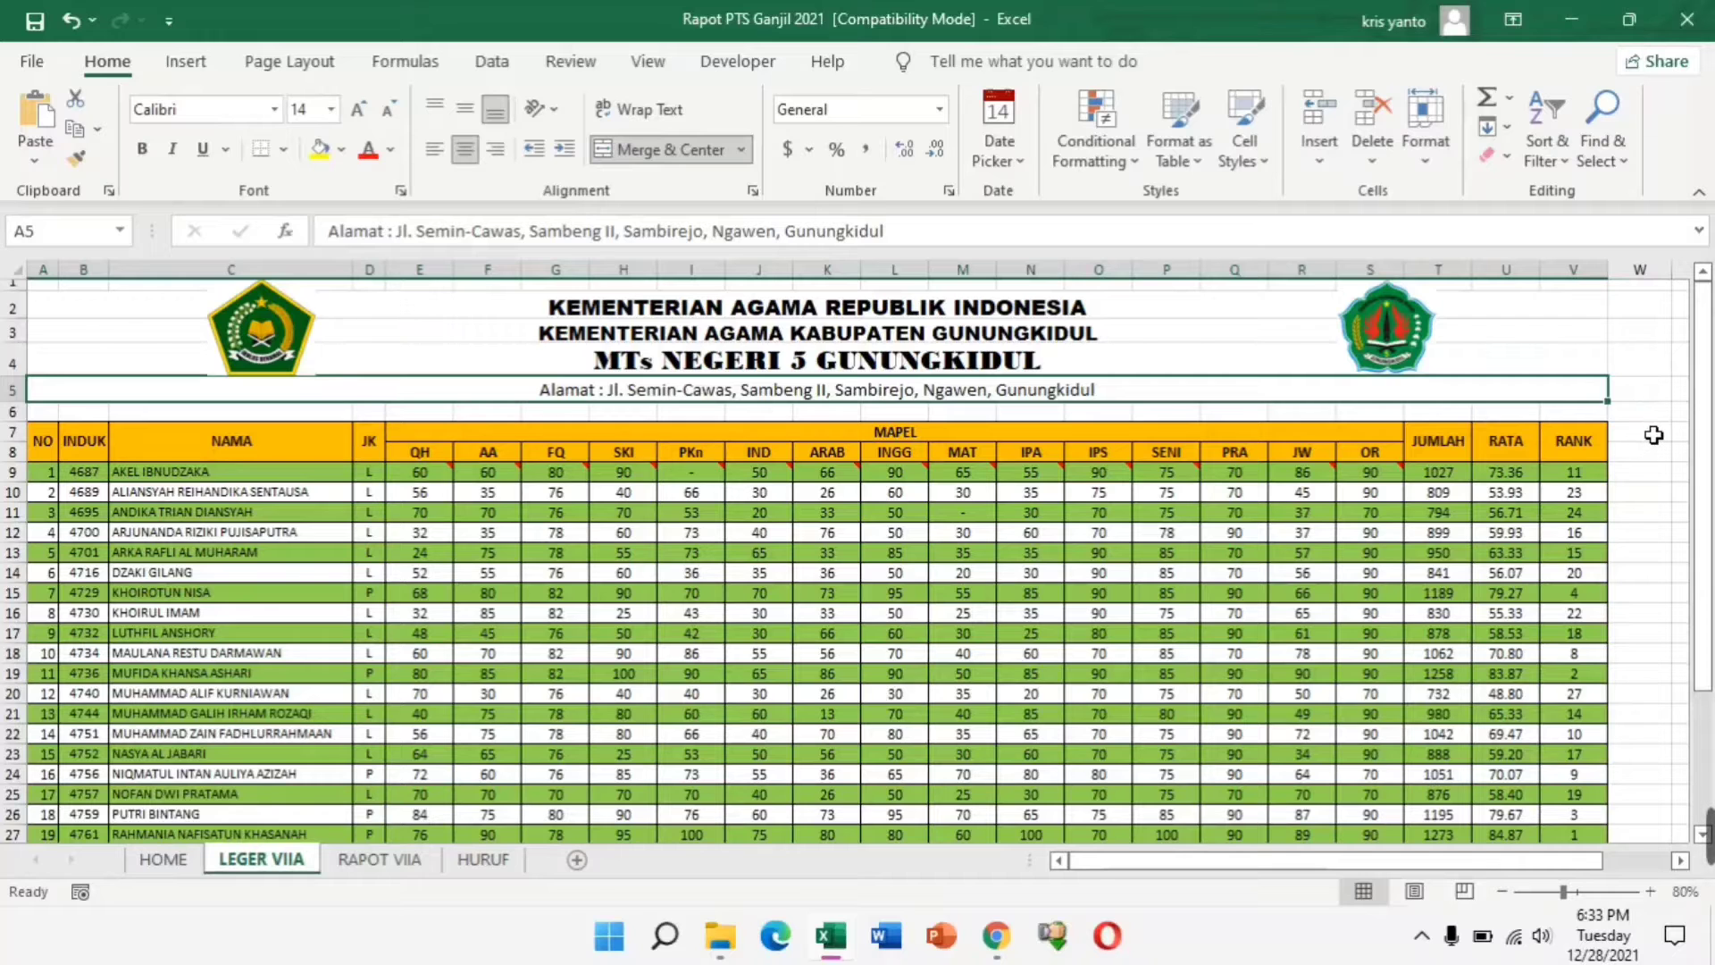
{"action": "left_click", "coordinate": [1653, 435]}
{"action": "left_click_drag", "start_coordinate": [1701, 430], "coordinate": [1709, 400]}
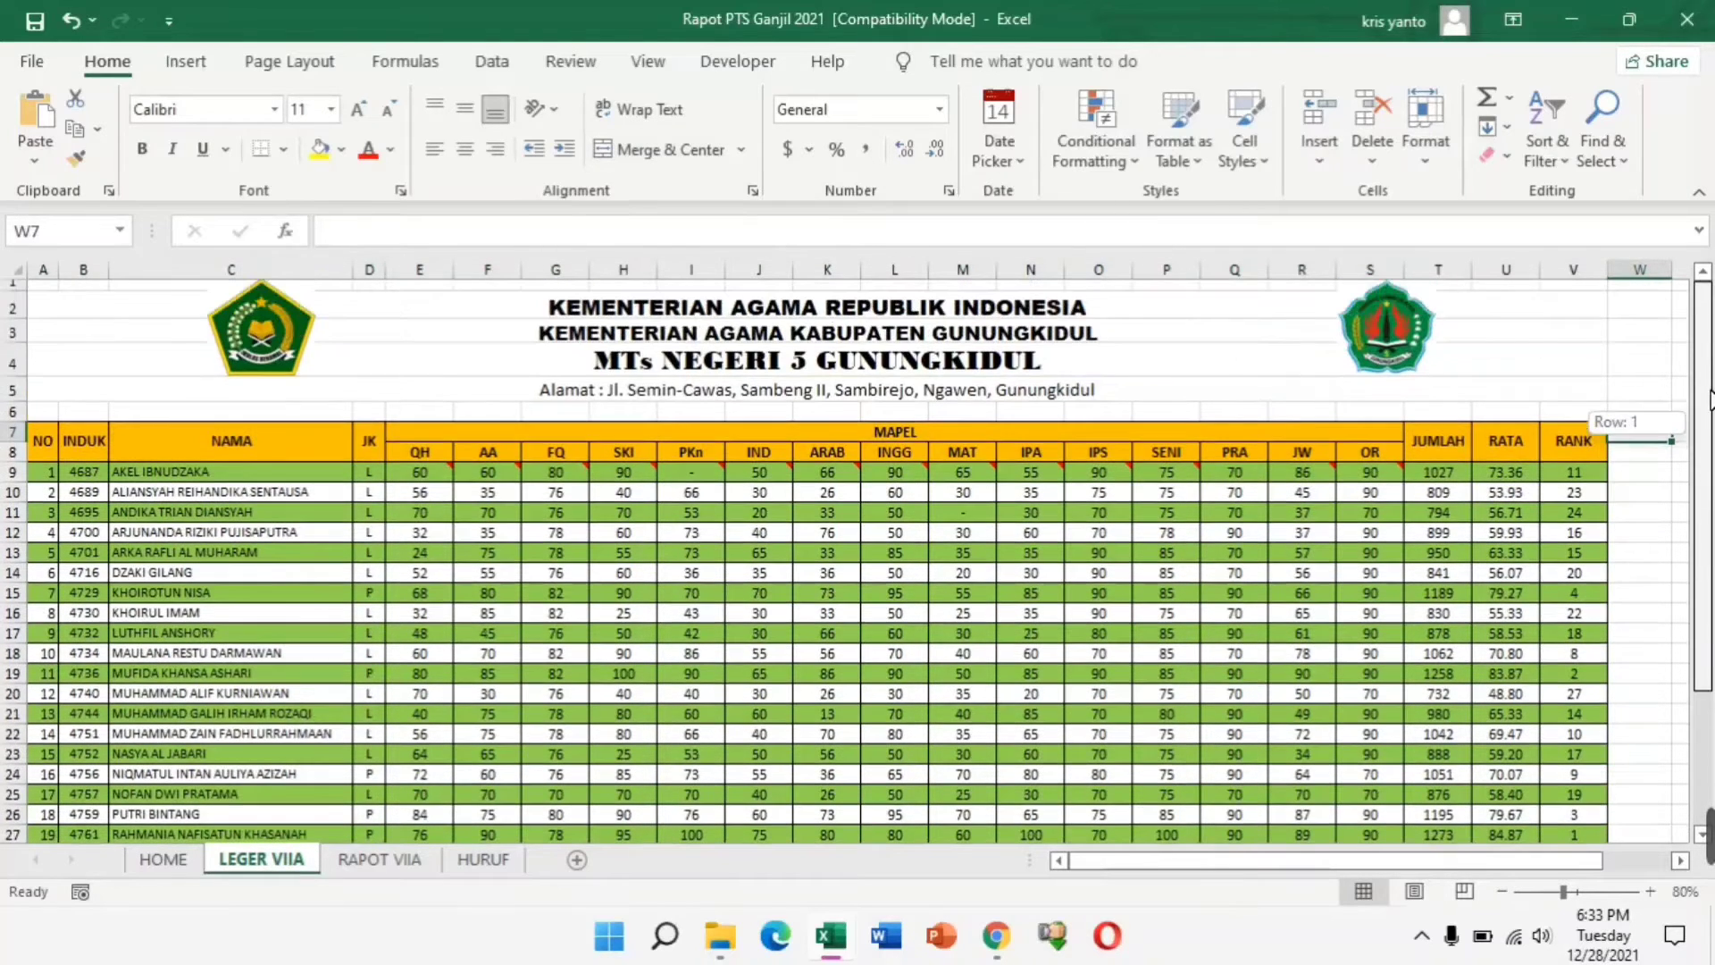
{"action": "left_click", "coordinate": [67, 17]}
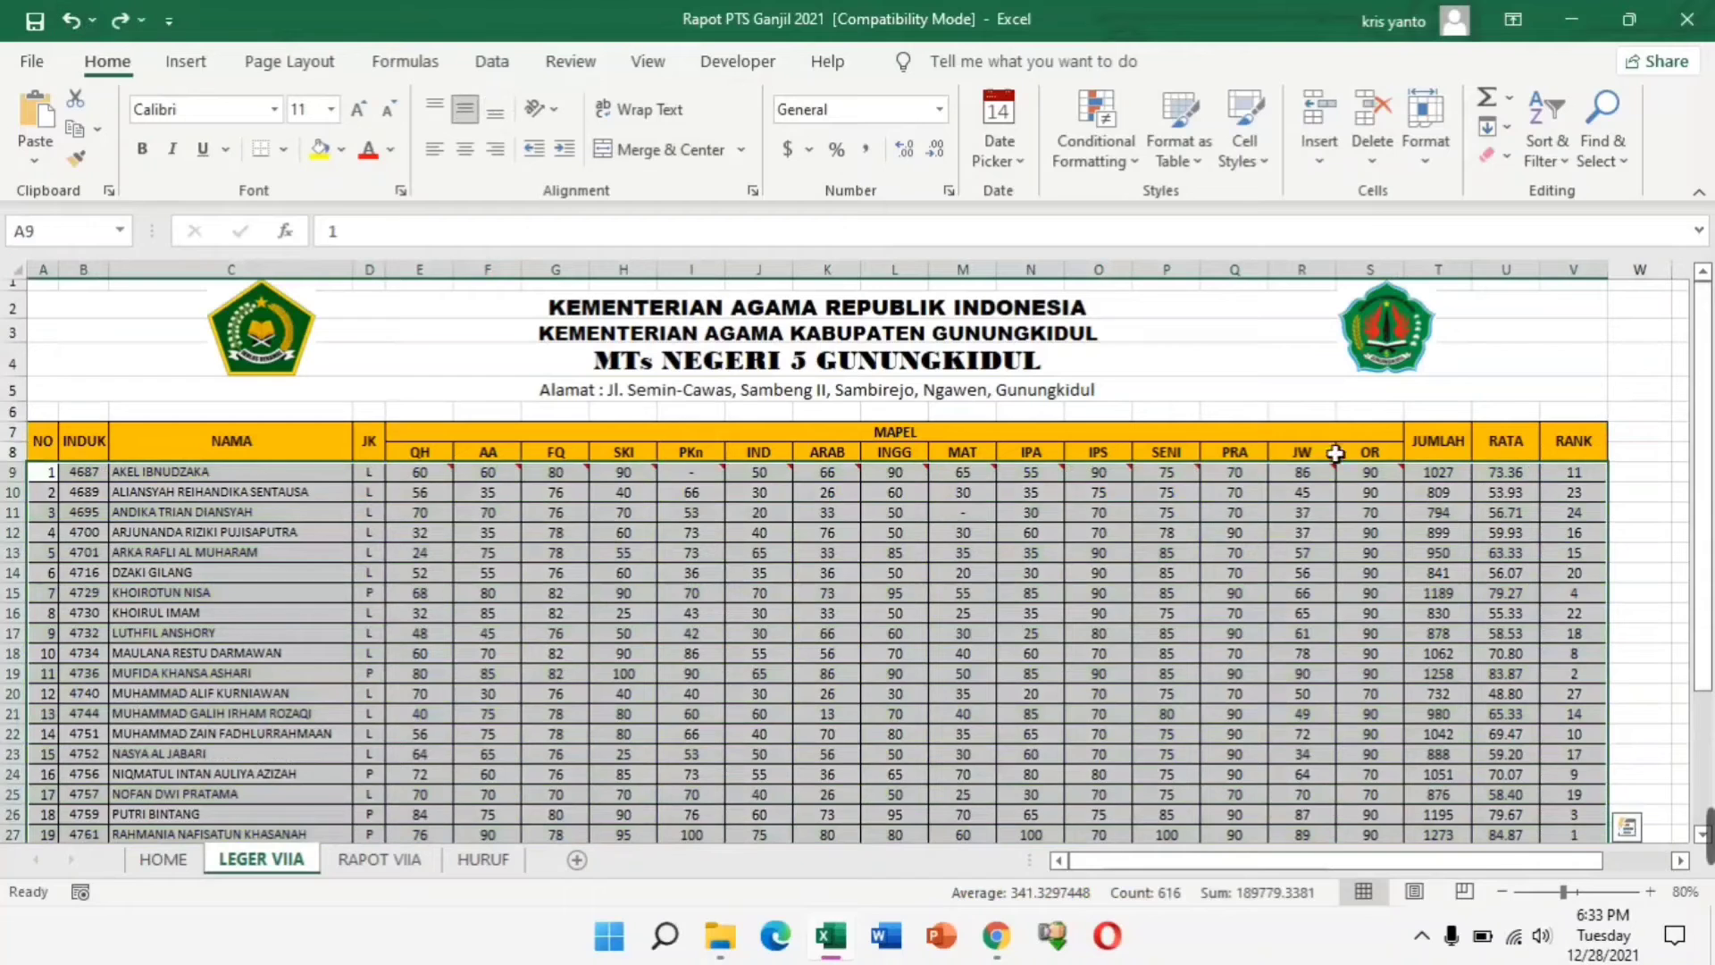
- Reselect the student rows A9:V36 and open the Conditional Formatting menu
{"action": "left_click", "coordinate": [1661, 476]}
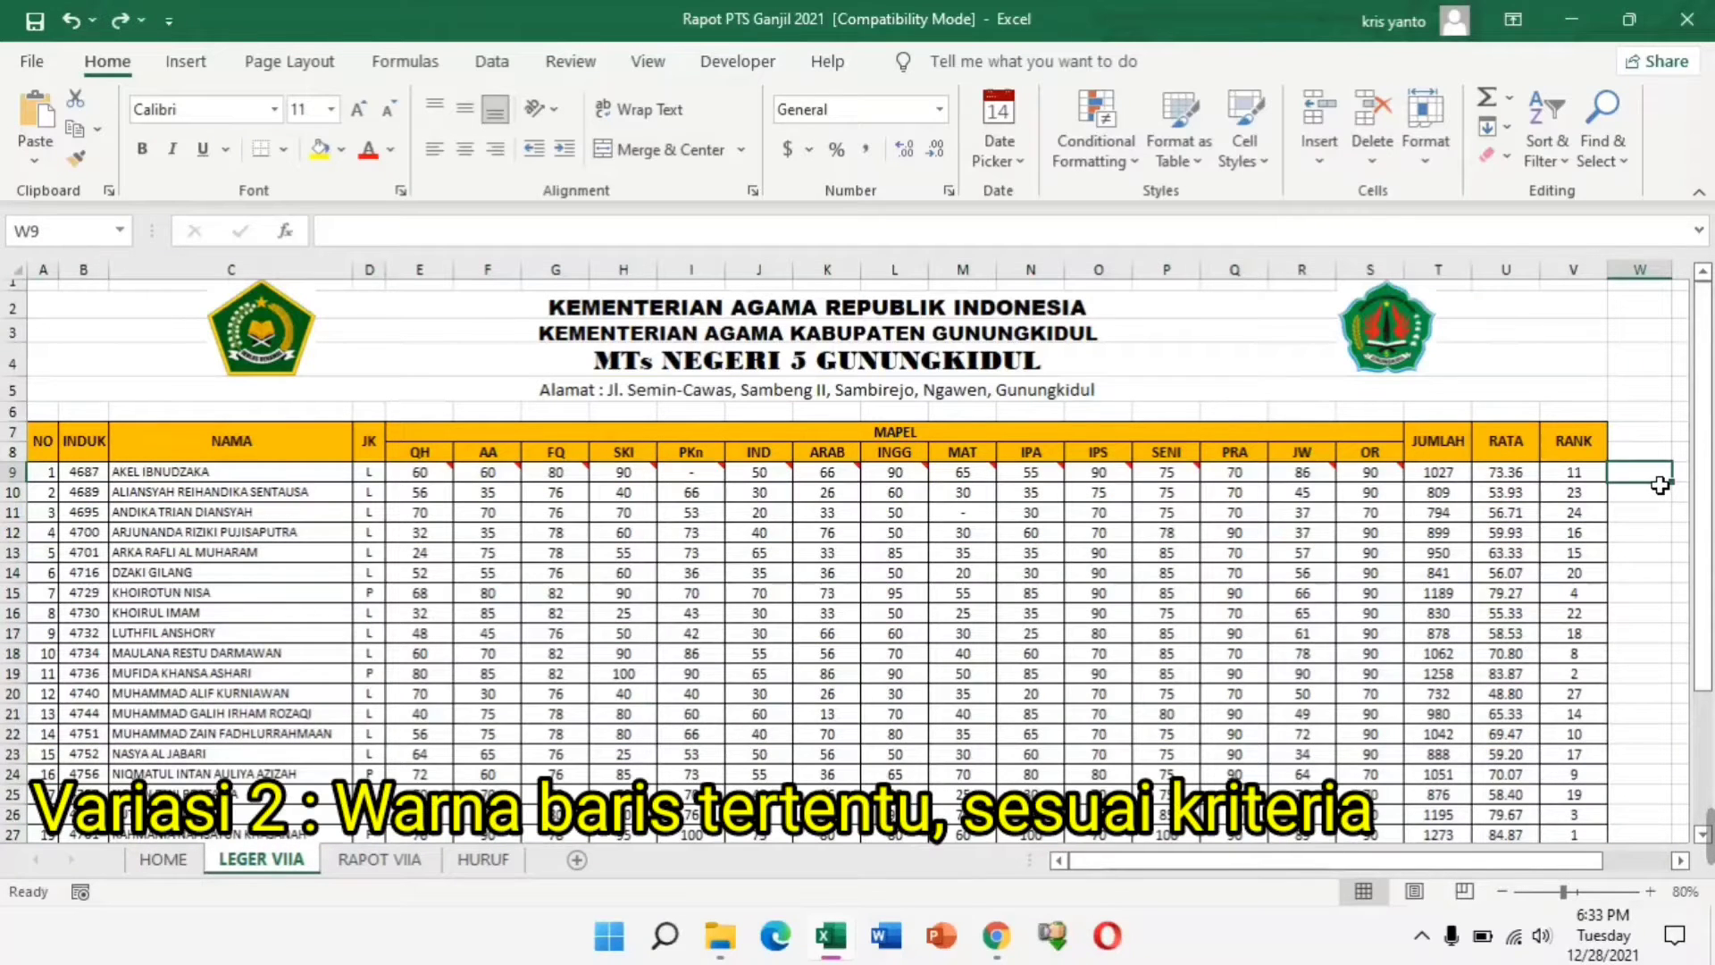
{"action": "mouse_move", "coordinate": [45, 483]}
{"action": "left_mouse_down"}
{"action": "mouse_move", "coordinate": [1440, 712]}
{"action": "mouse_move", "coordinate": [1594, 865]}
{"action": "mouse_move", "coordinate": [1608, 802]}
{"action": "left_mouse_up"}
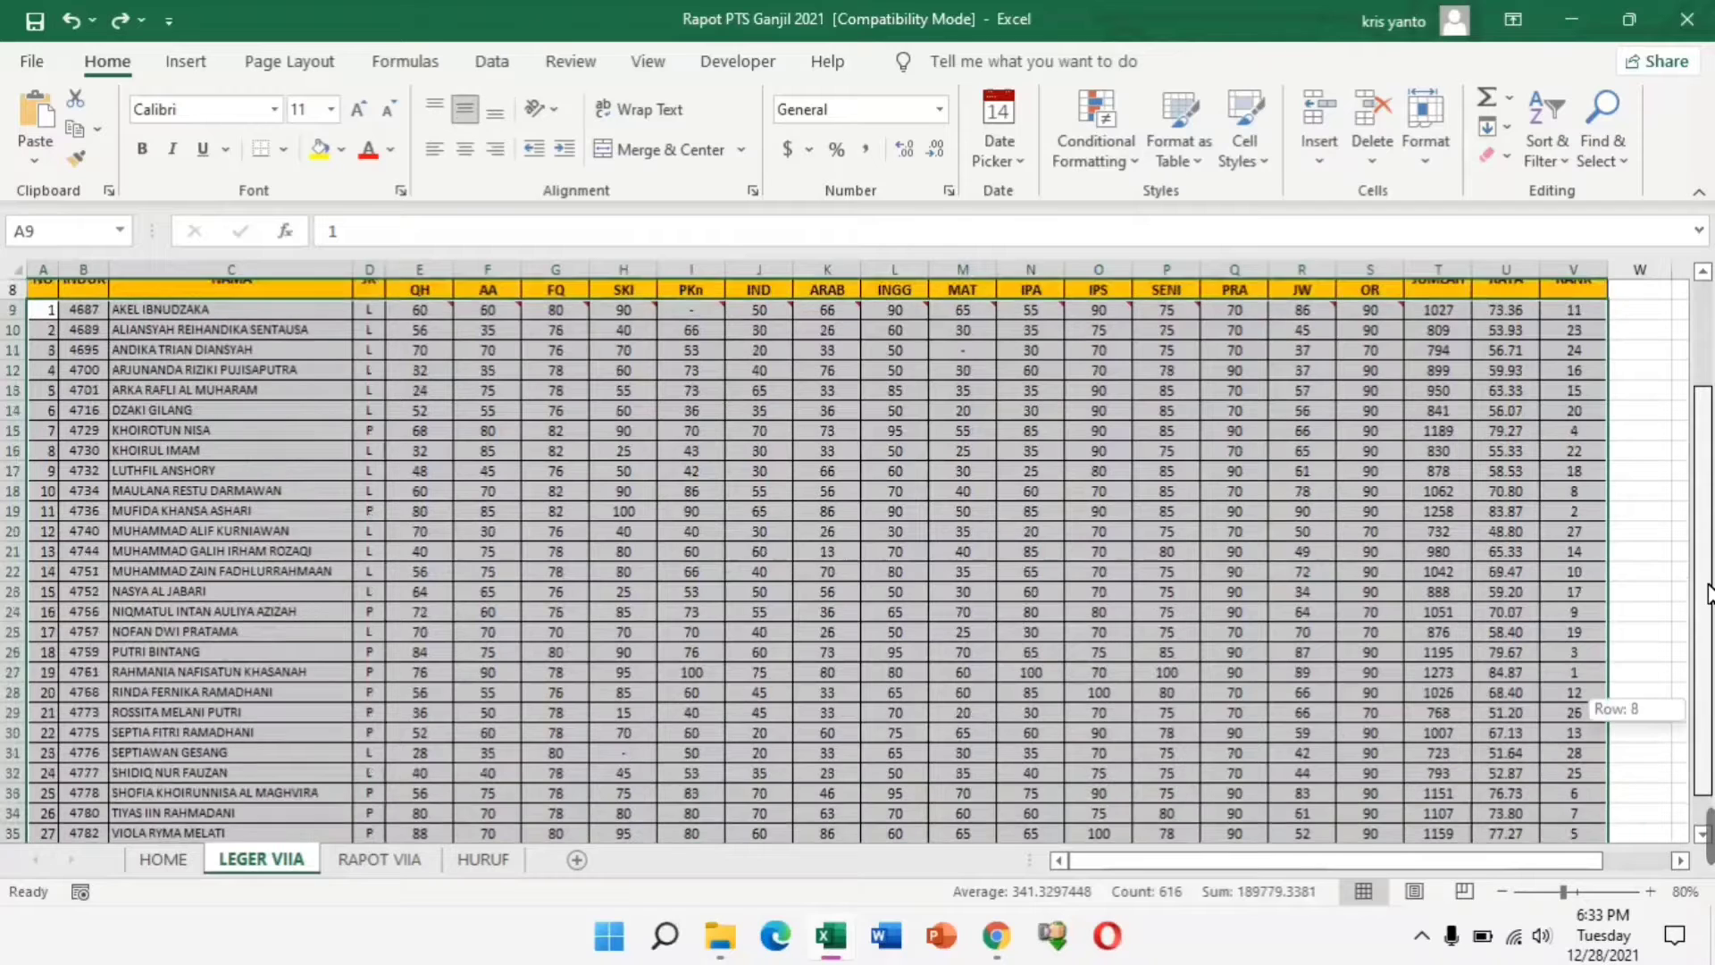
{"action": "left_click_drag", "start_coordinate": [1699, 728], "coordinate": [1457, 493]}
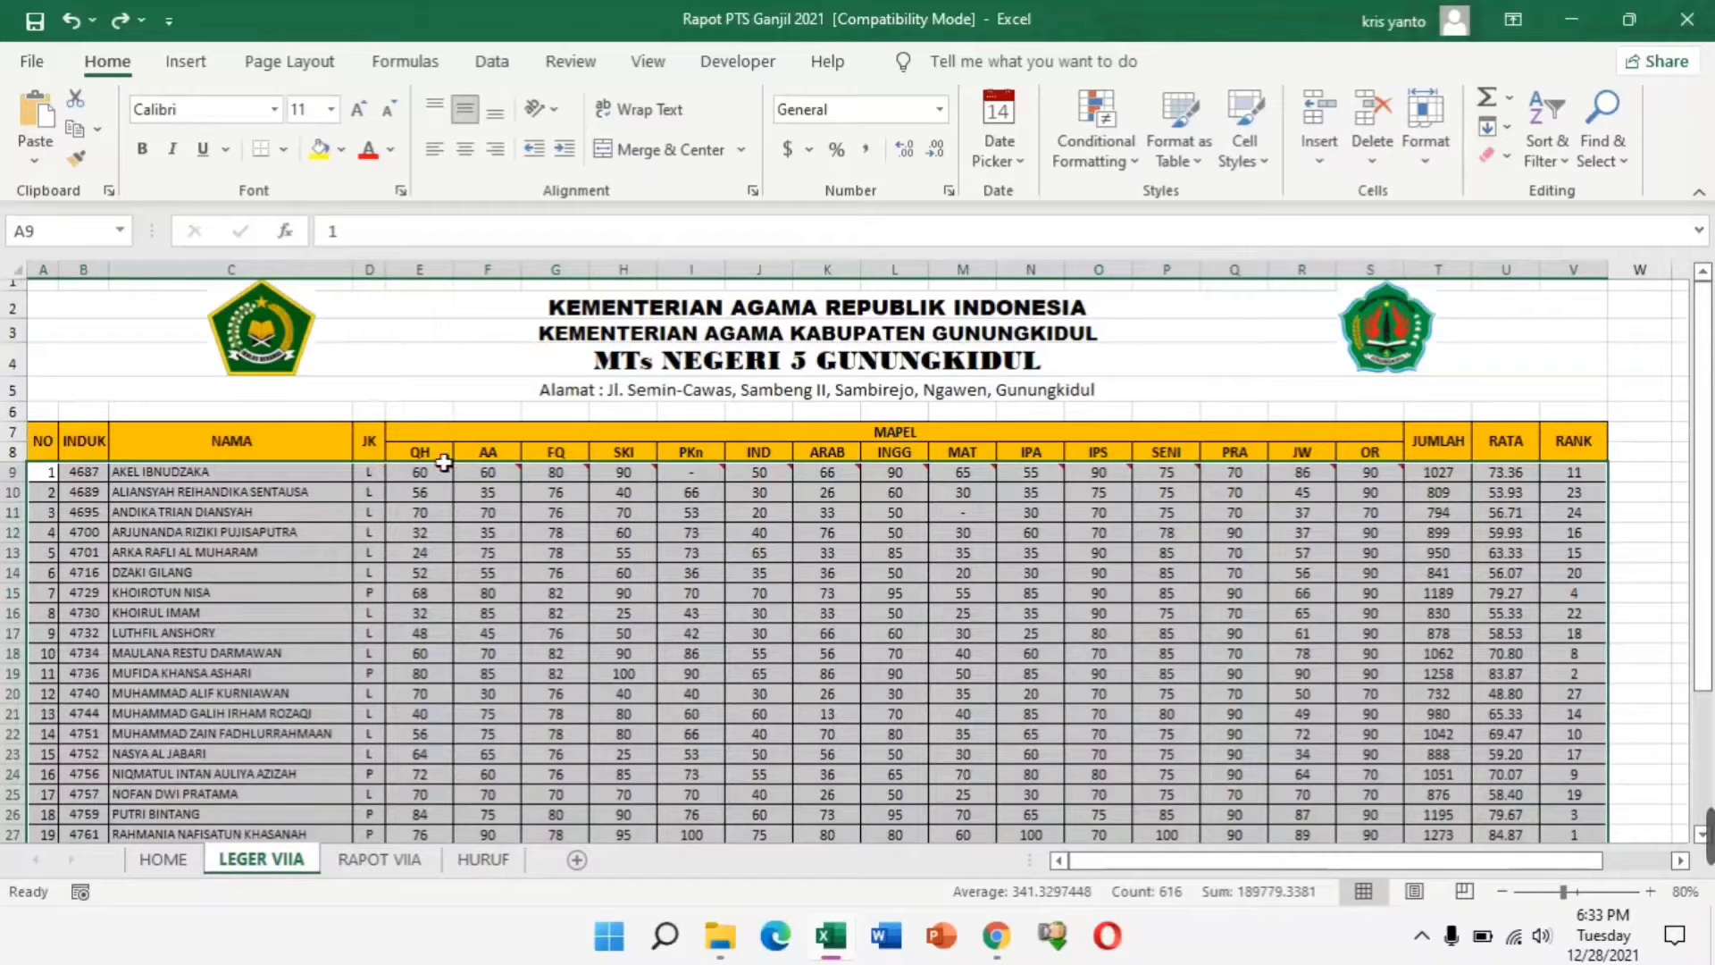
{"action": "left_click", "coordinate": [1134, 164]}
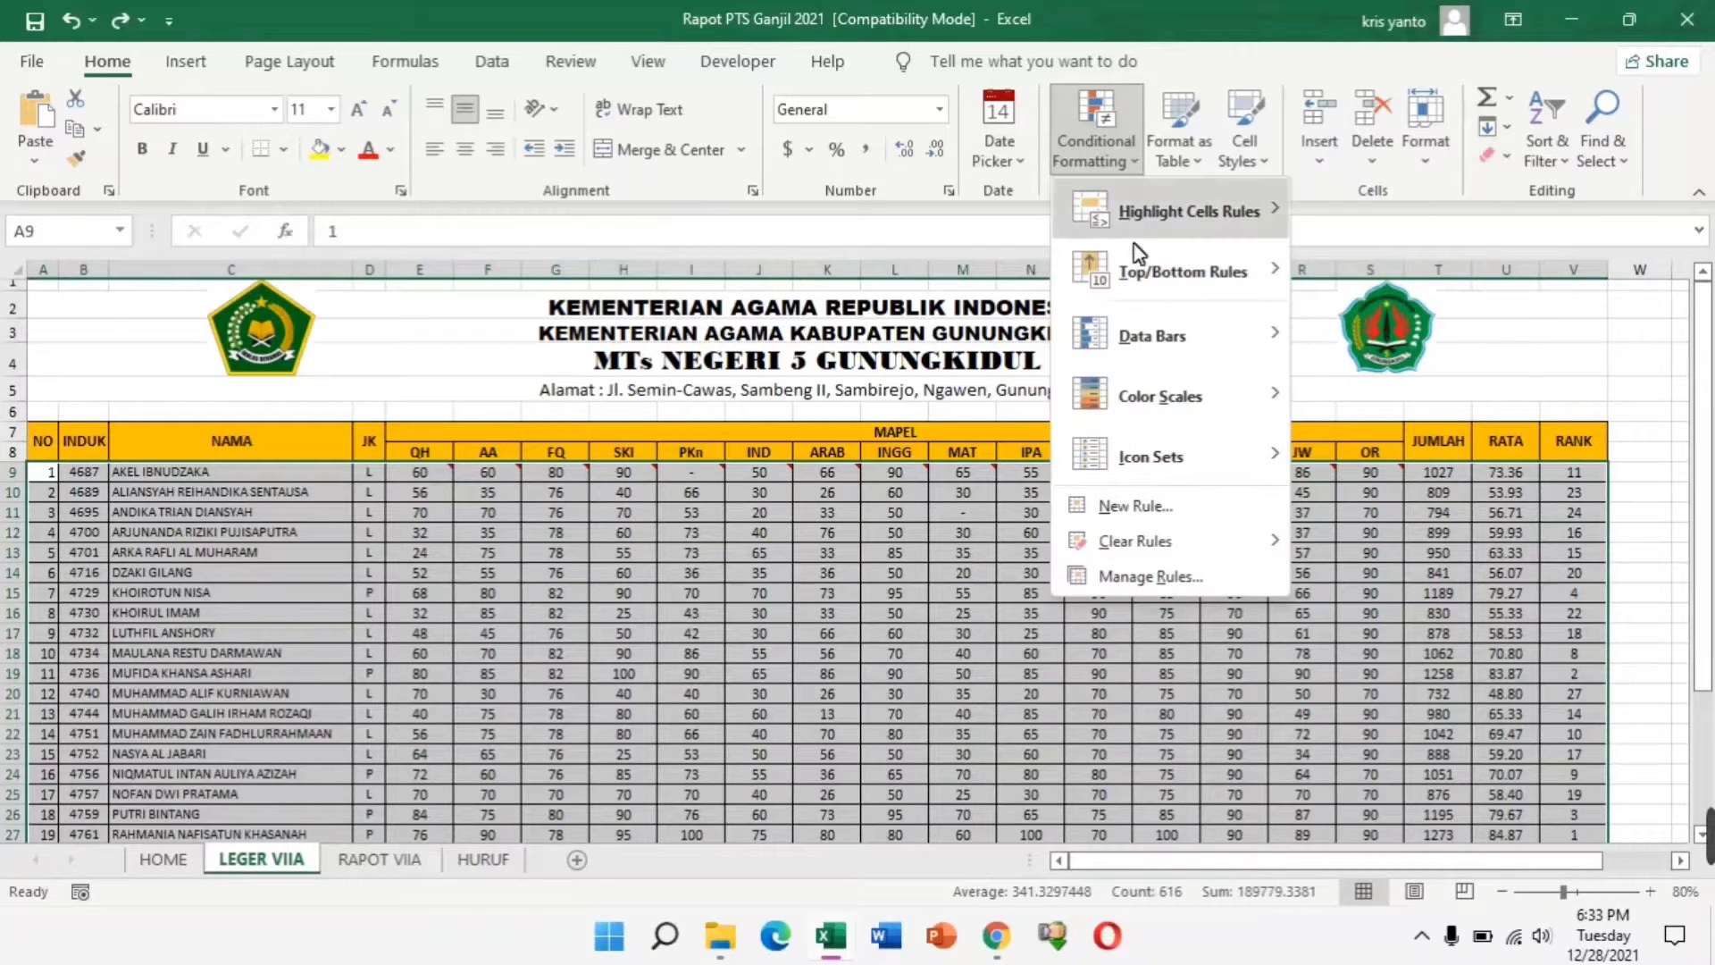
- Create a new formula rule with condition =$D9="L" to target rows whose JK is L
{"action": "left_click", "coordinate": [1181, 506]}
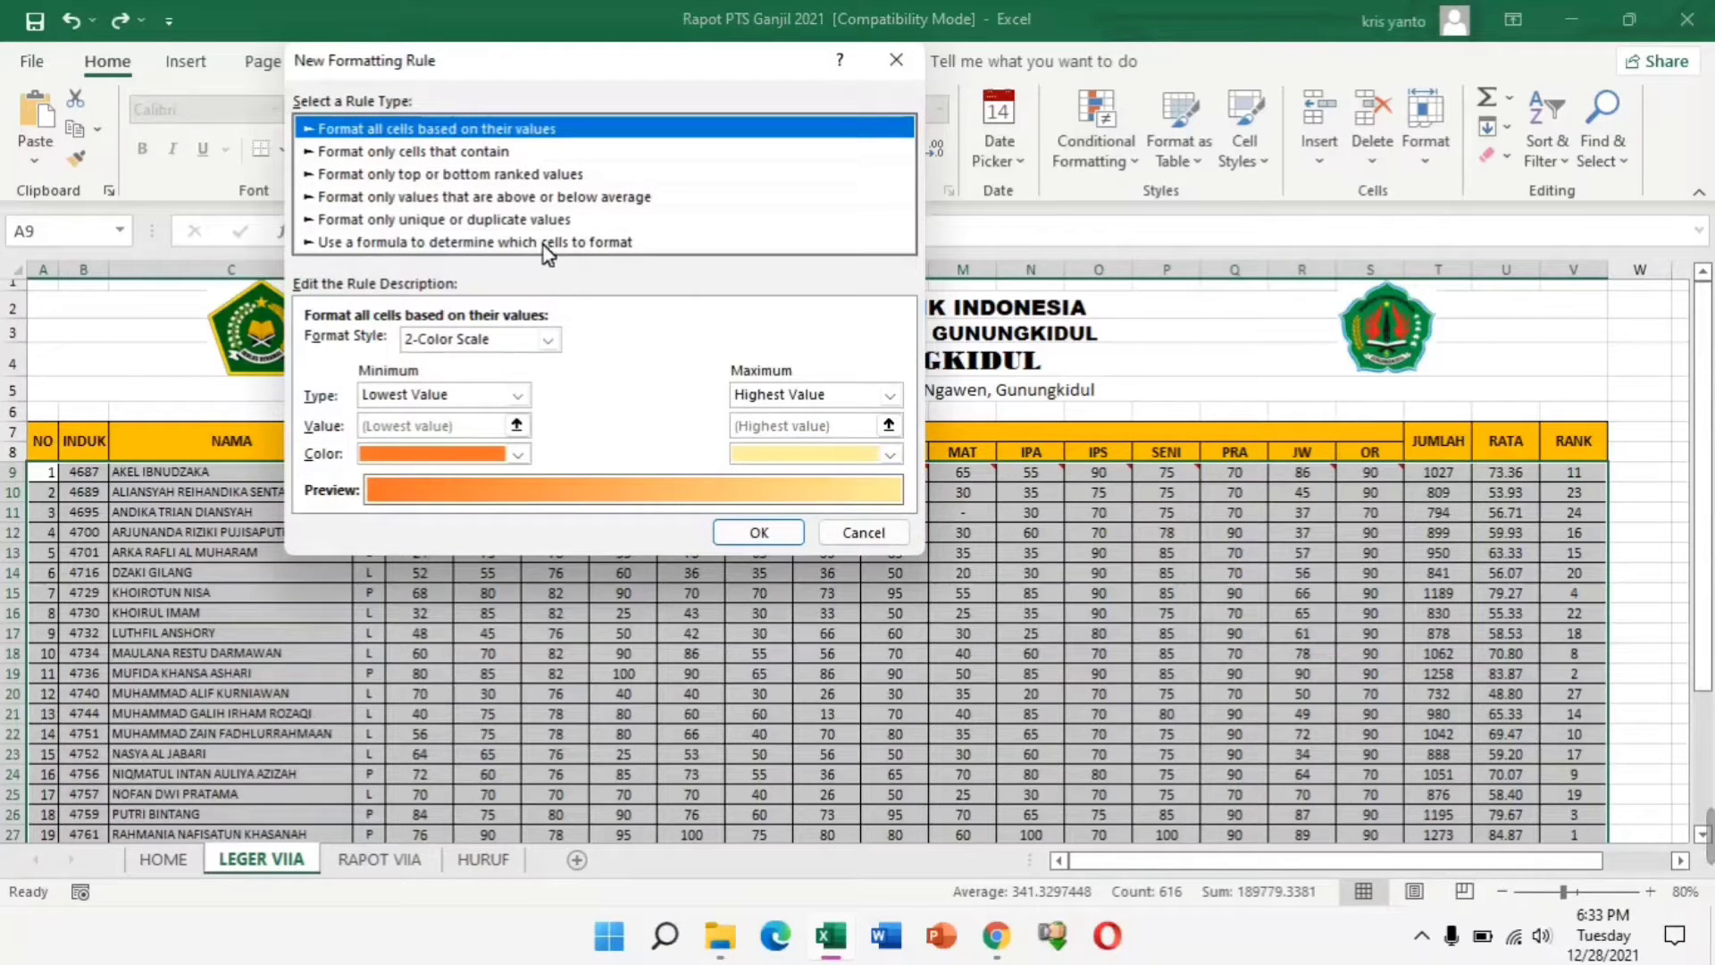
{"action": "left_click", "coordinate": [590, 242]}
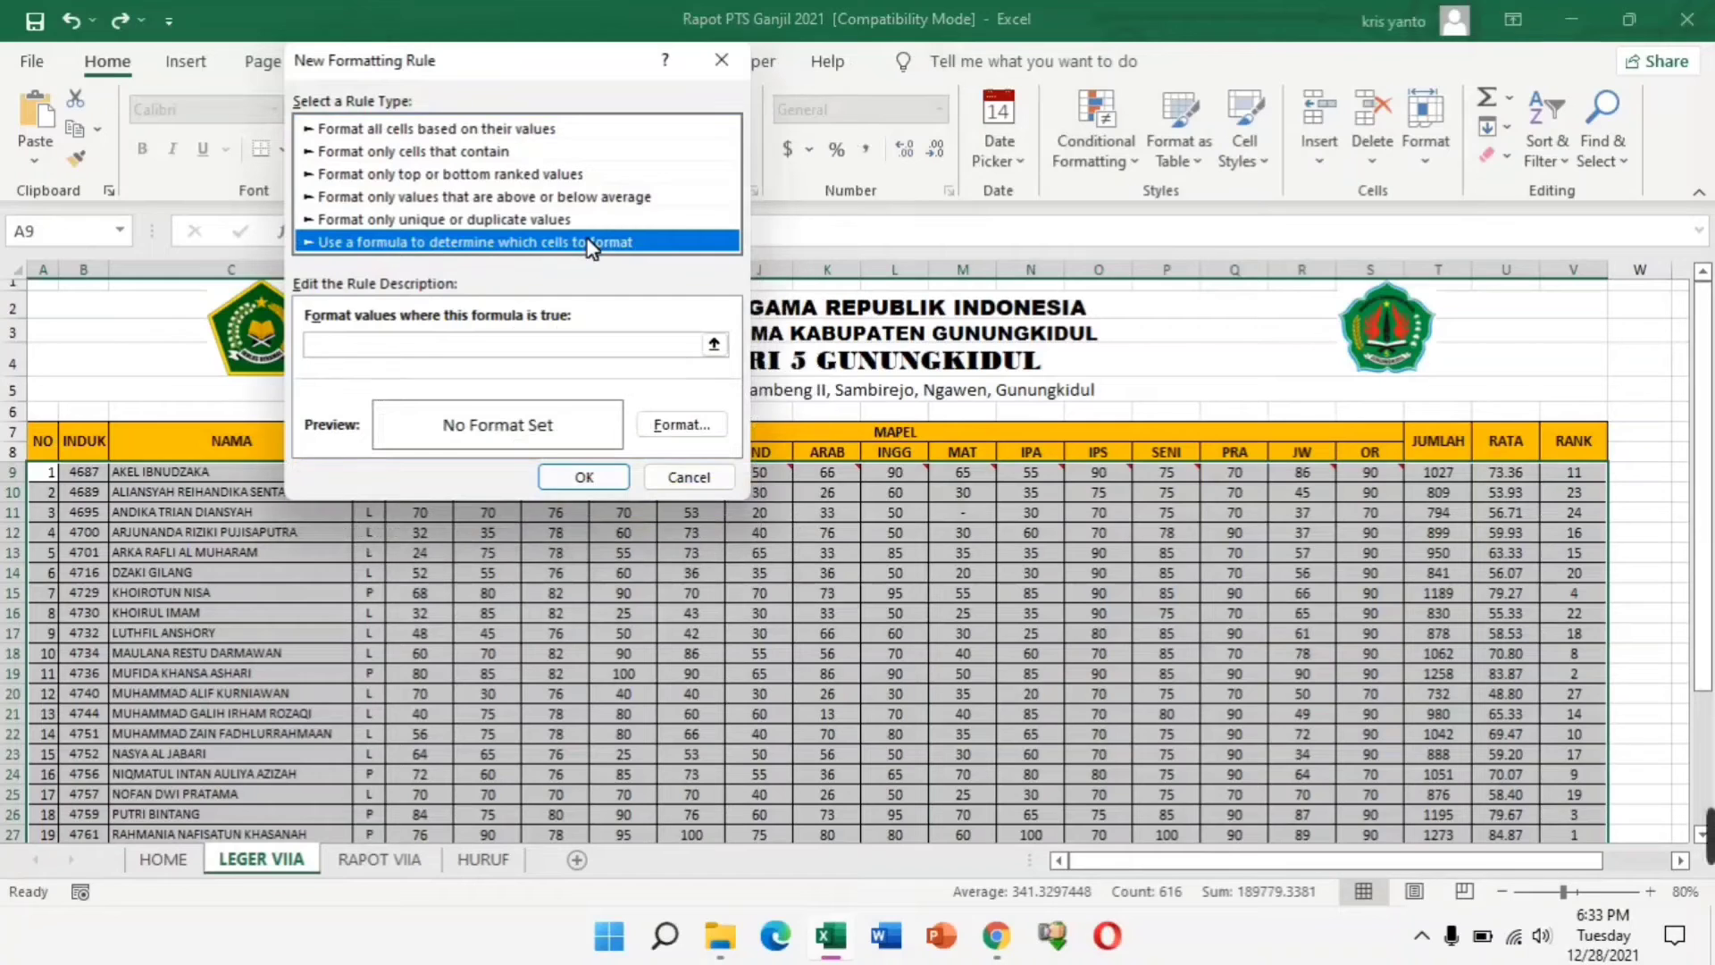
{"action": "left_click", "coordinate": [519, 348]}
{"action": "type", "text": "="}
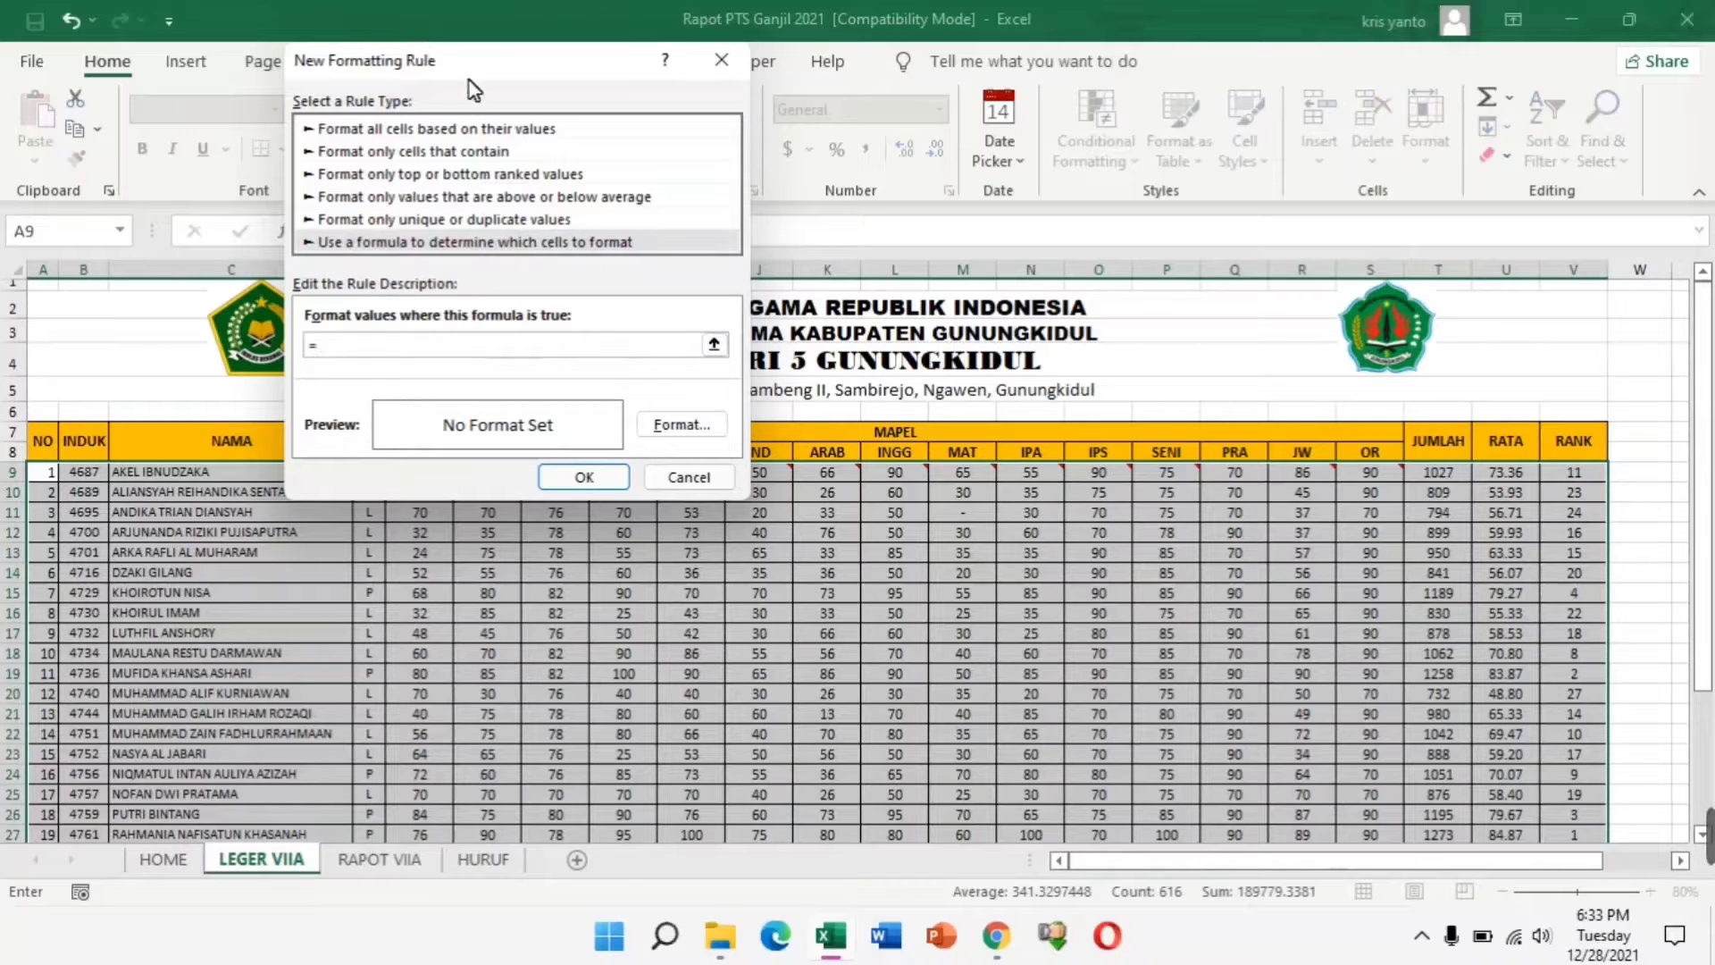
{"action": "mouse_move", "coordinate": [505, 71]}
{"action": "left_mouse_down"}
{"action": "mouse_move", "coordinate": [911, 97]}
{"action": "mouse_move", "coordinate": [997, 66]}
{"action": "left_mouse_up"}
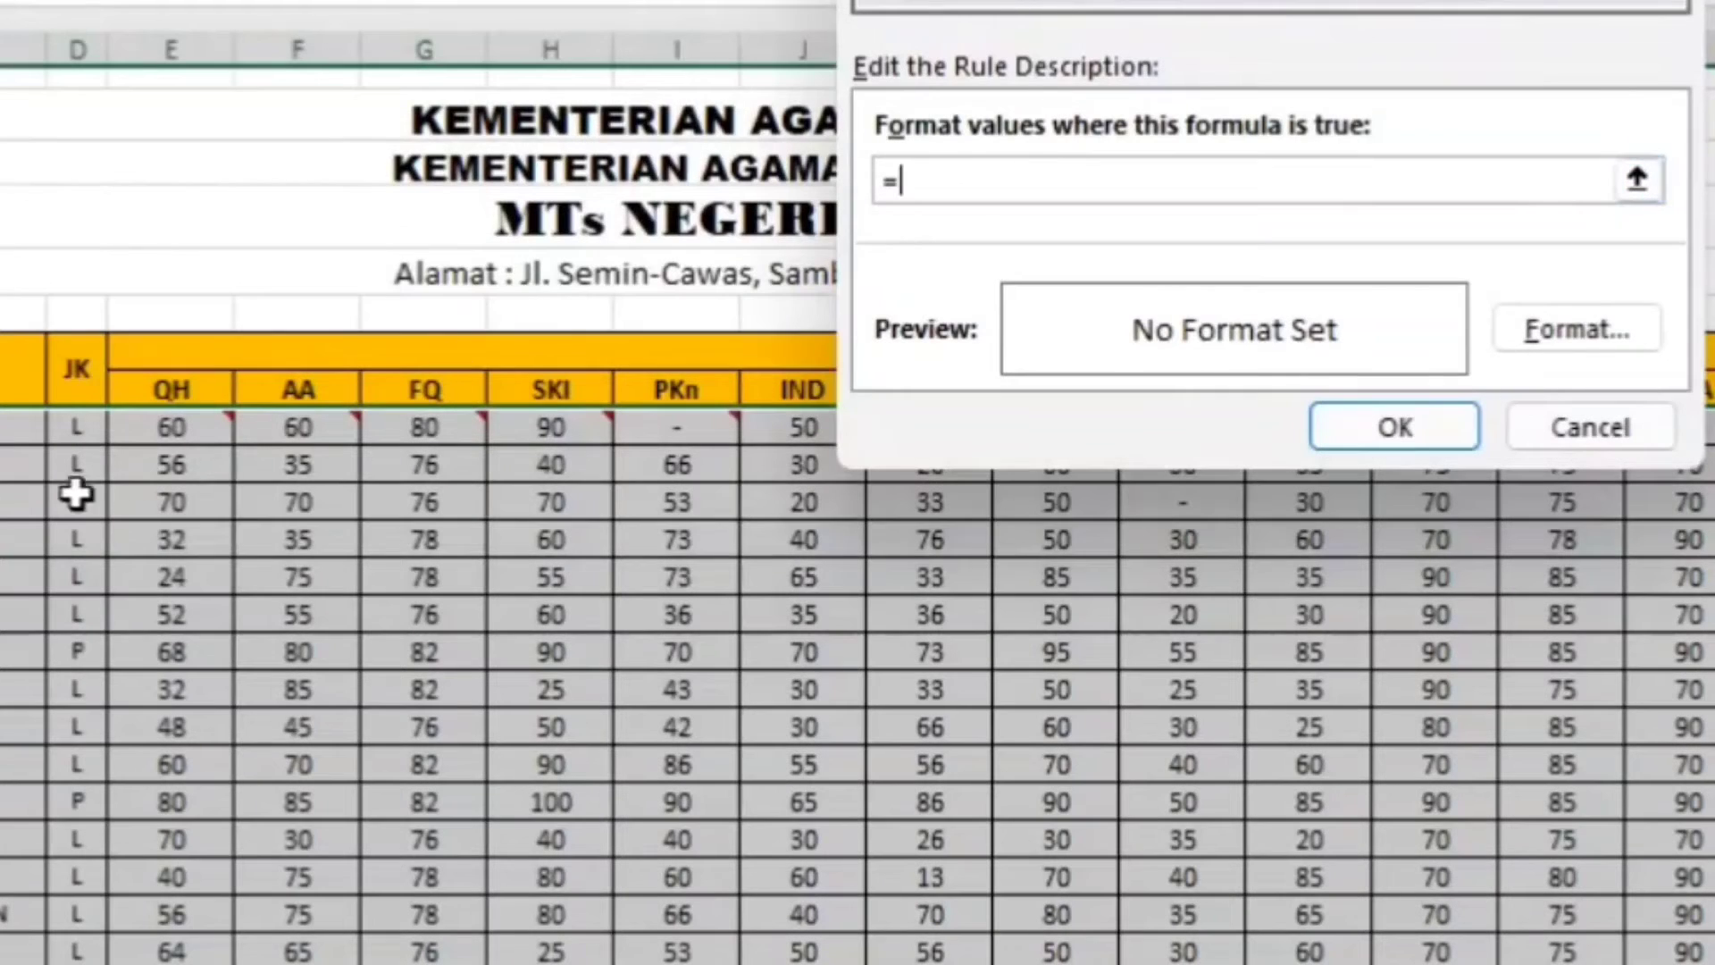
{"action": "left_click", "coordinate": [375, 477]}
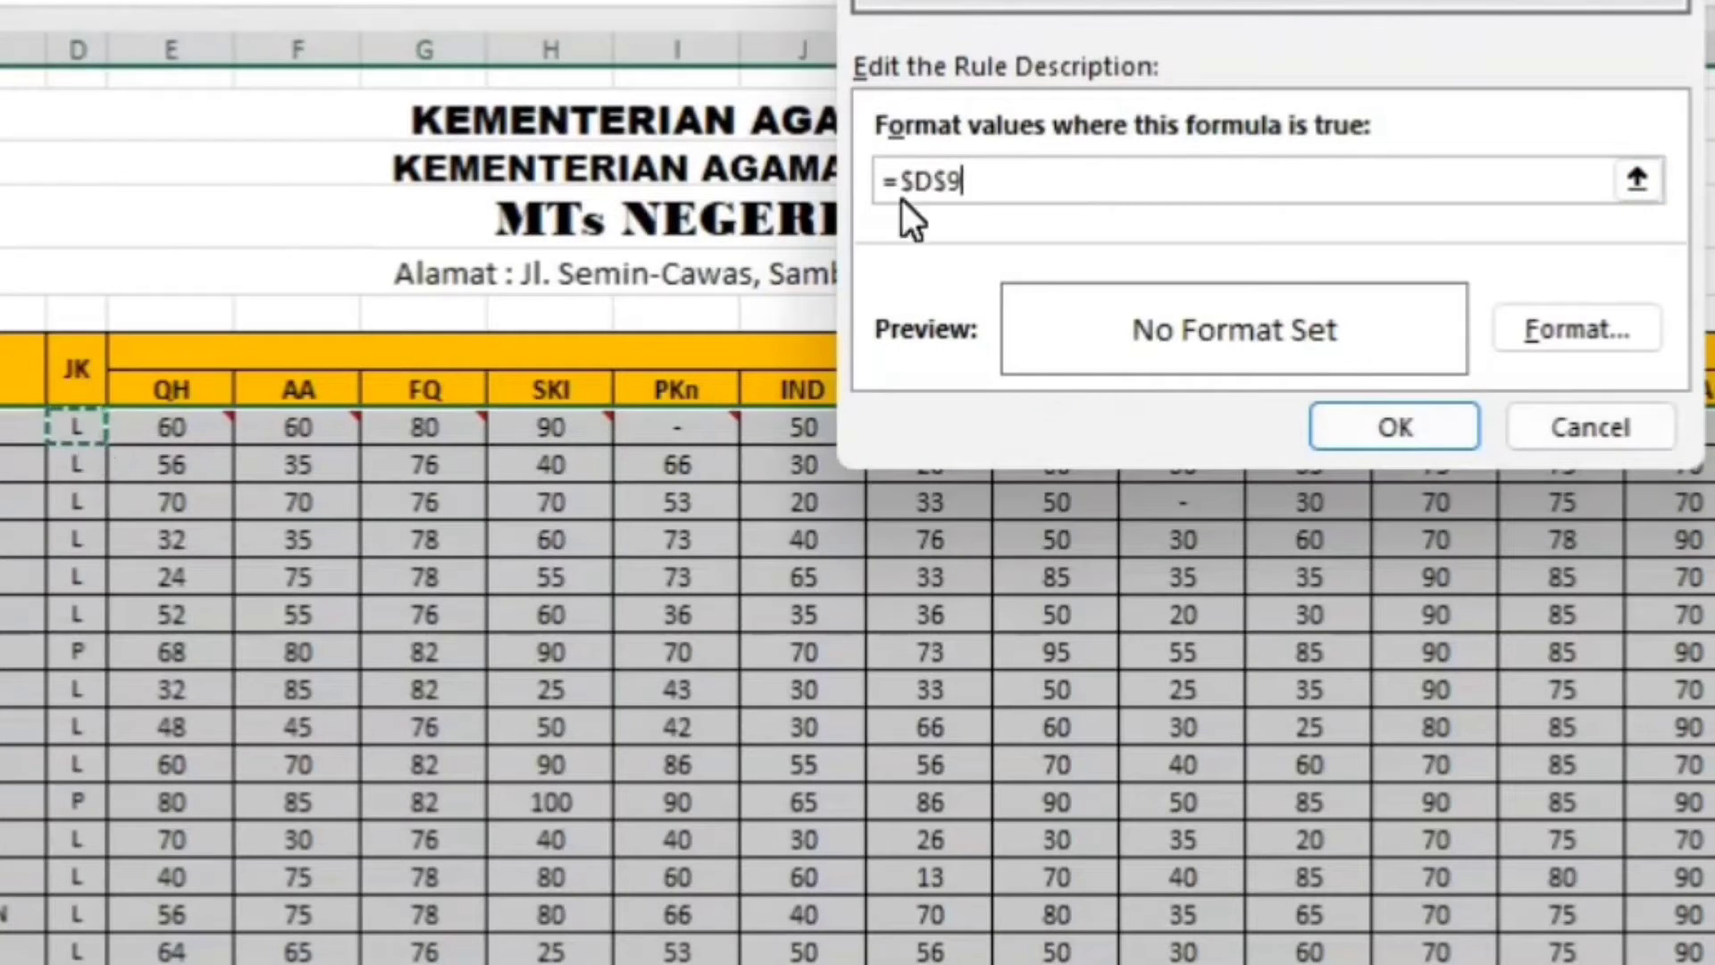
{"action": "left_click", "coordinate": [977, 210]}
{"action": "key", "text": "Left"}
{"action": "key", "text": "BackSpace"}
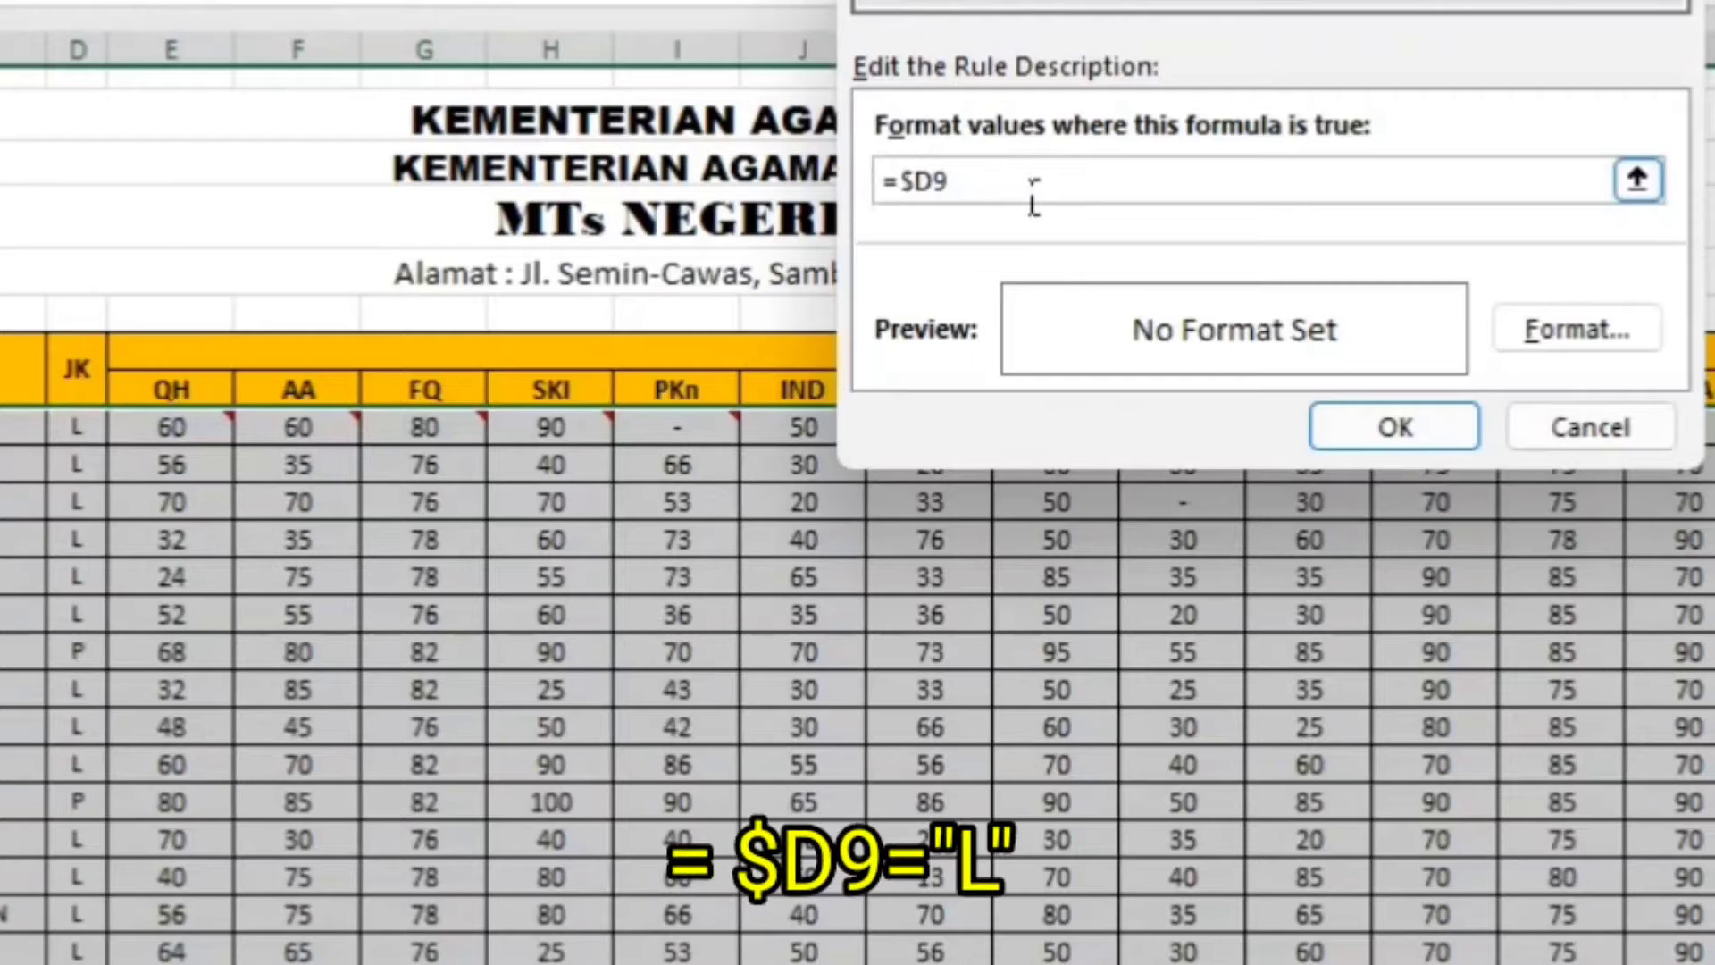
{"action": "type", "text": "="}
{"action": "type", "text": "\"L"}
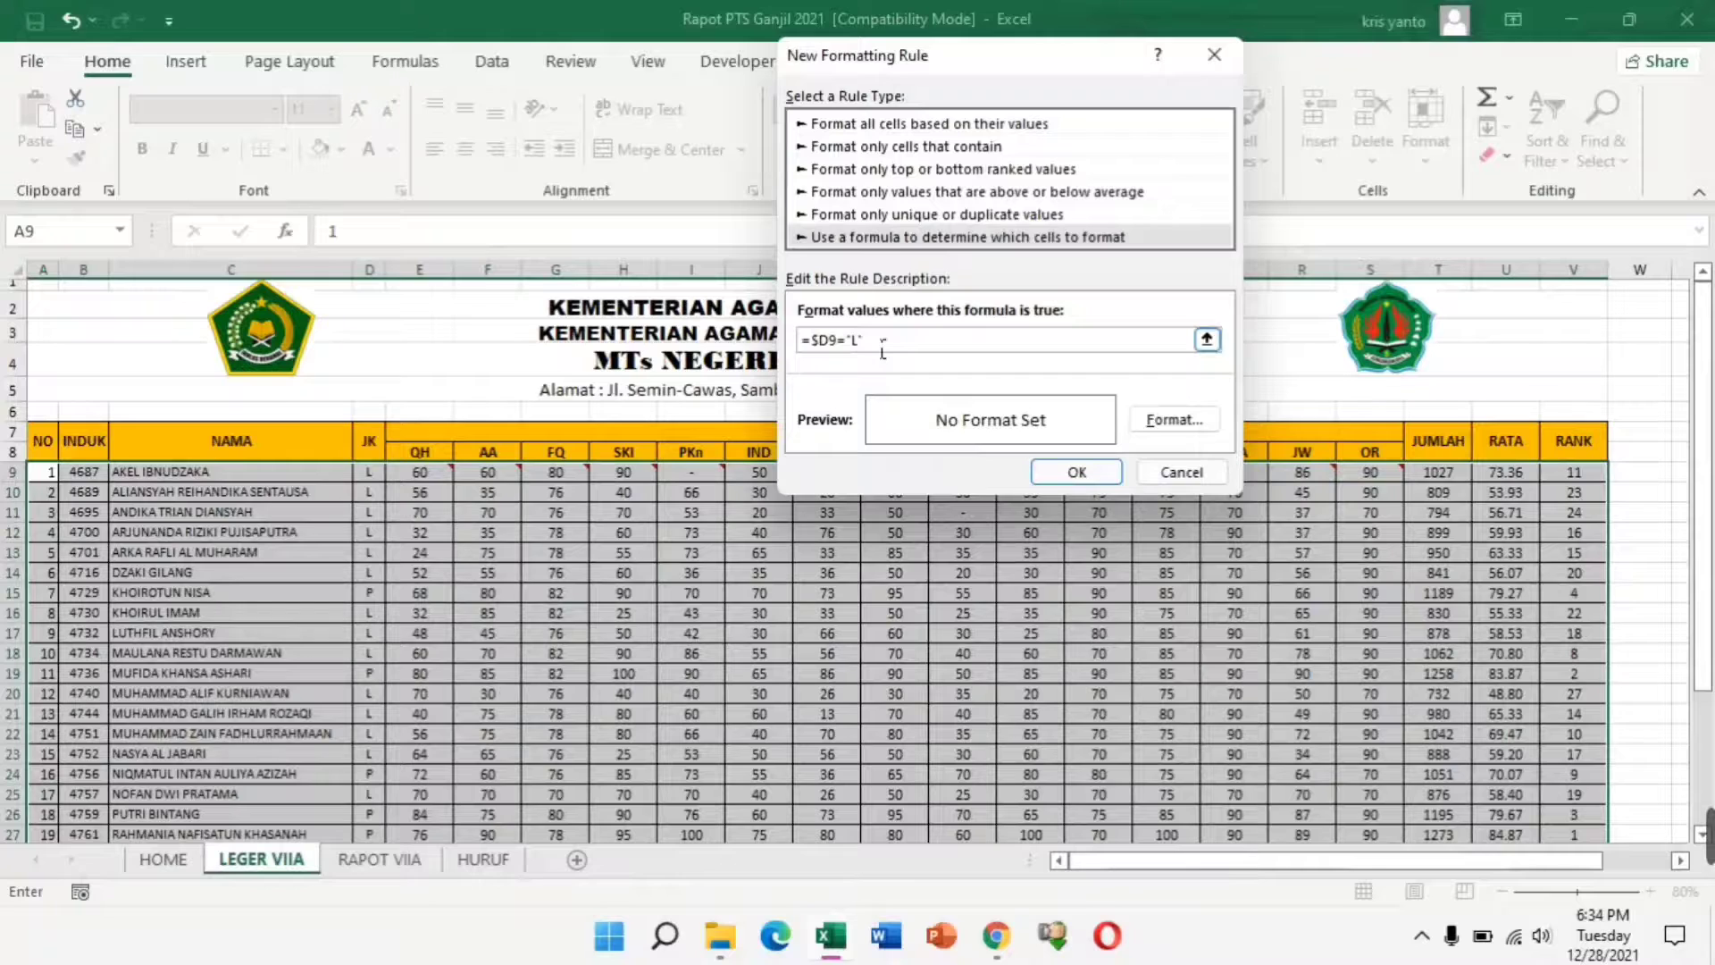
- Give the =$D9="L" rule a light orange fill and apply it
{"action": "left_click", "coordinate": [1174, 420]}
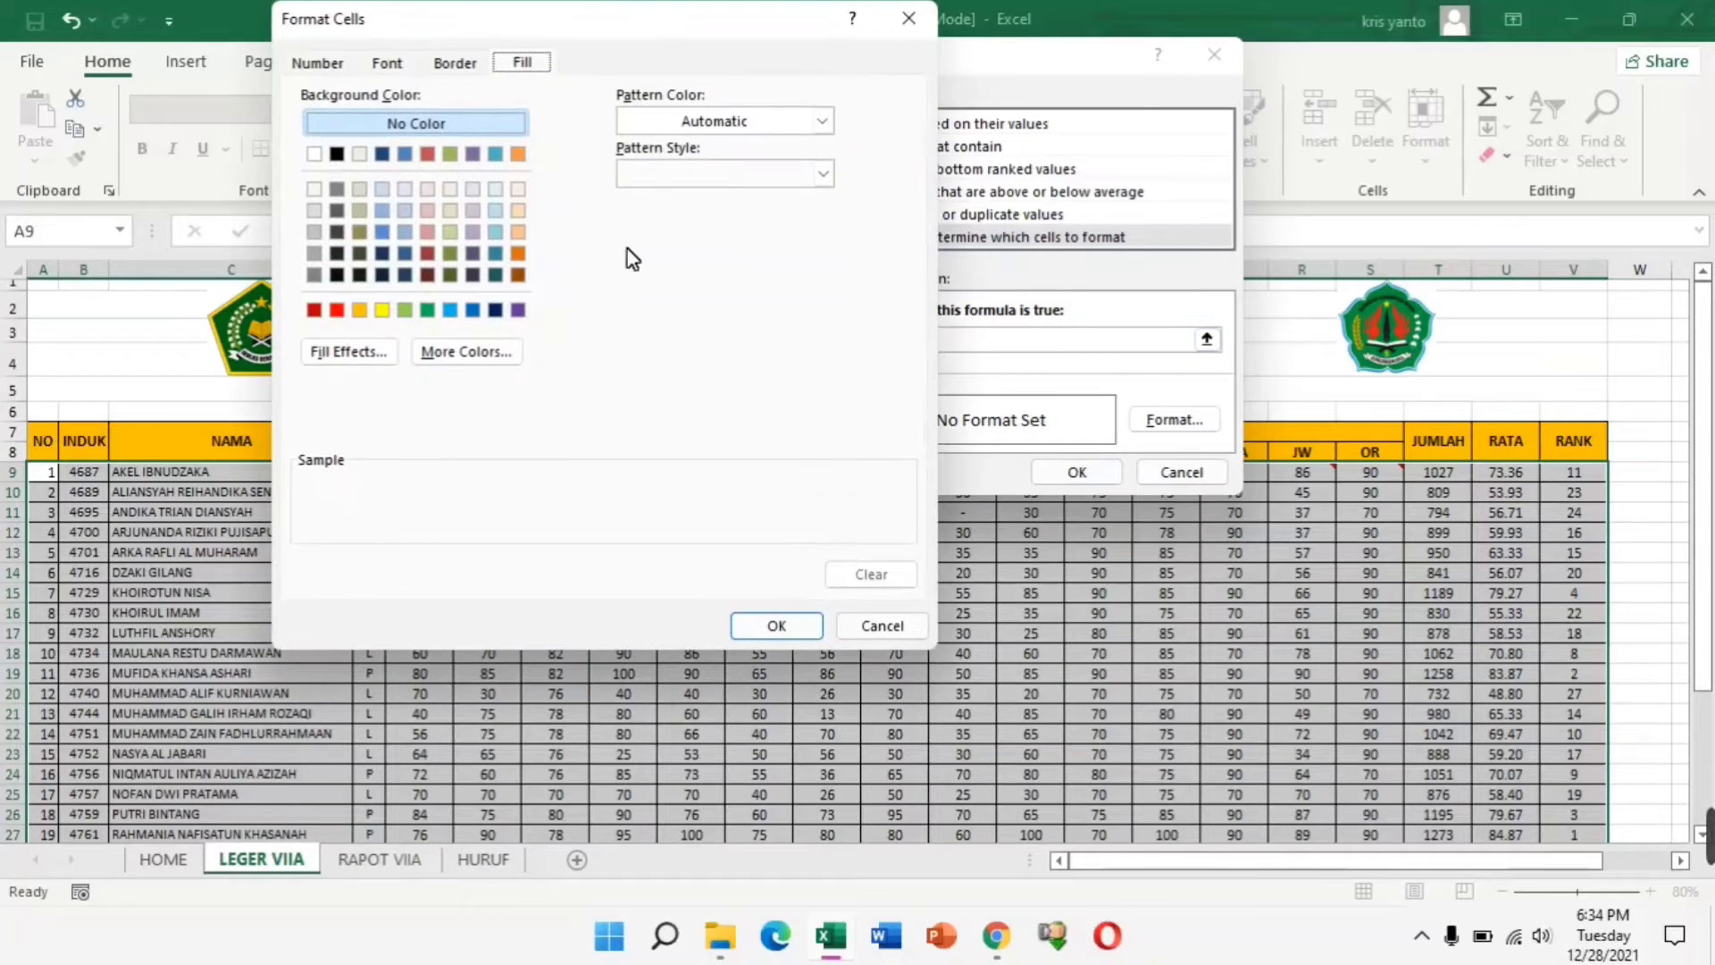
{"action": "left_click", "coordinate": [518, 231]}
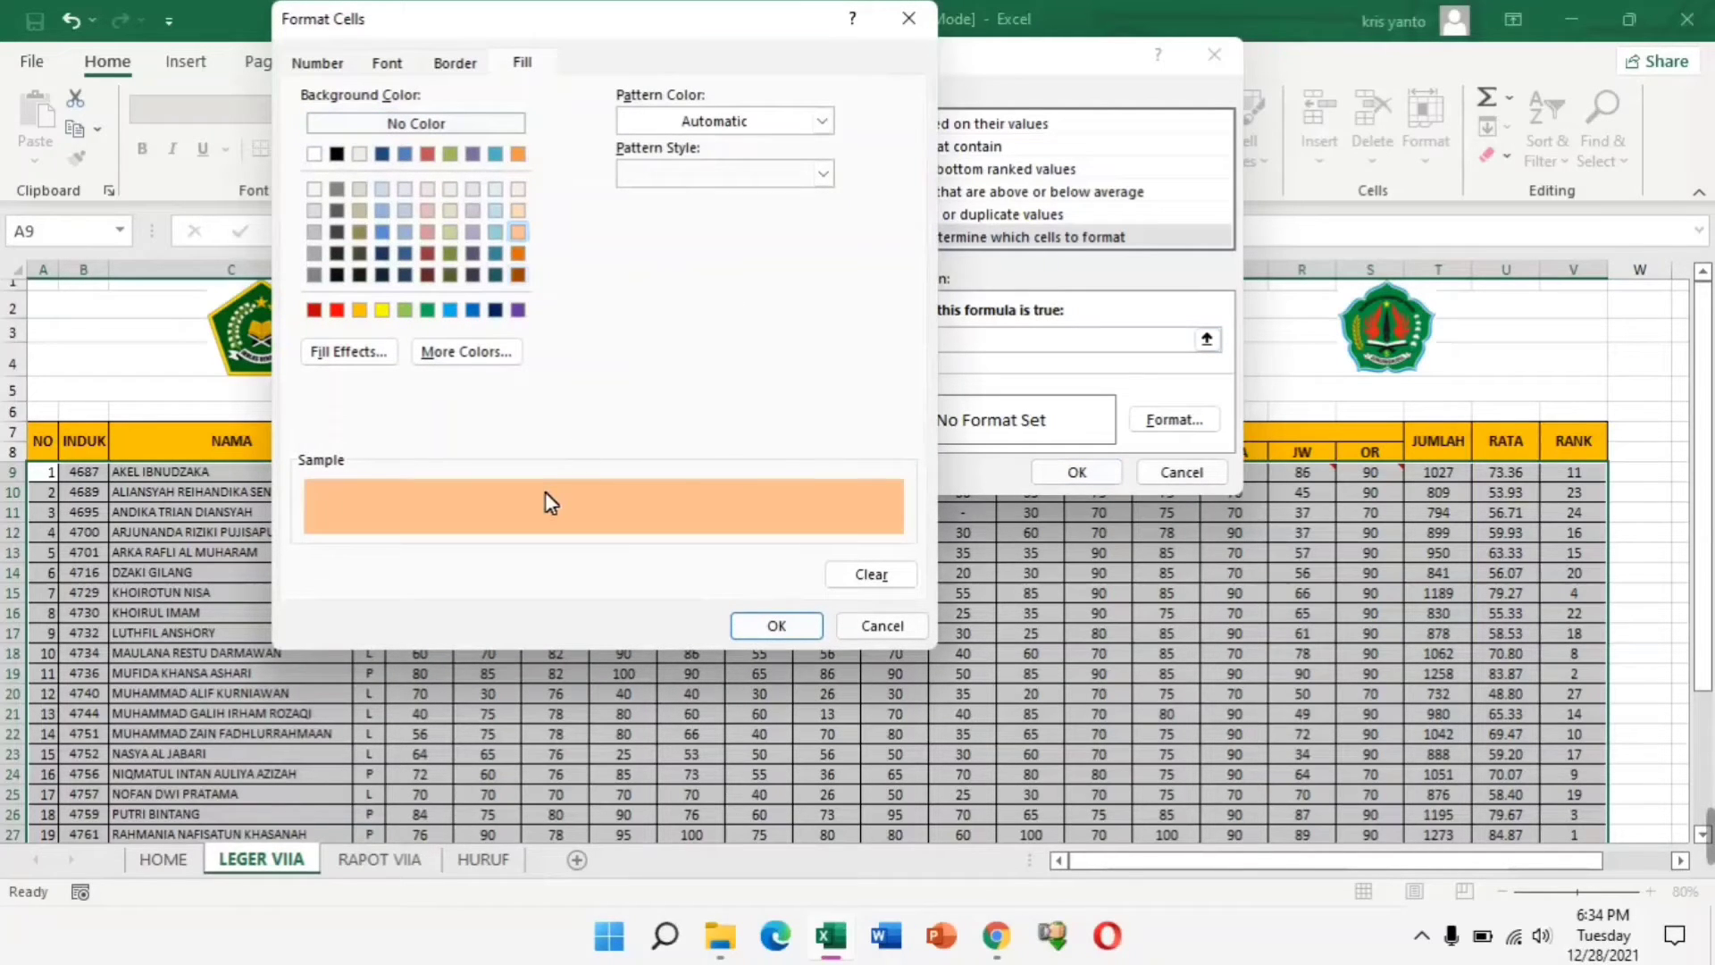
{"action": "left_click", "coordinate": [774, 627]}
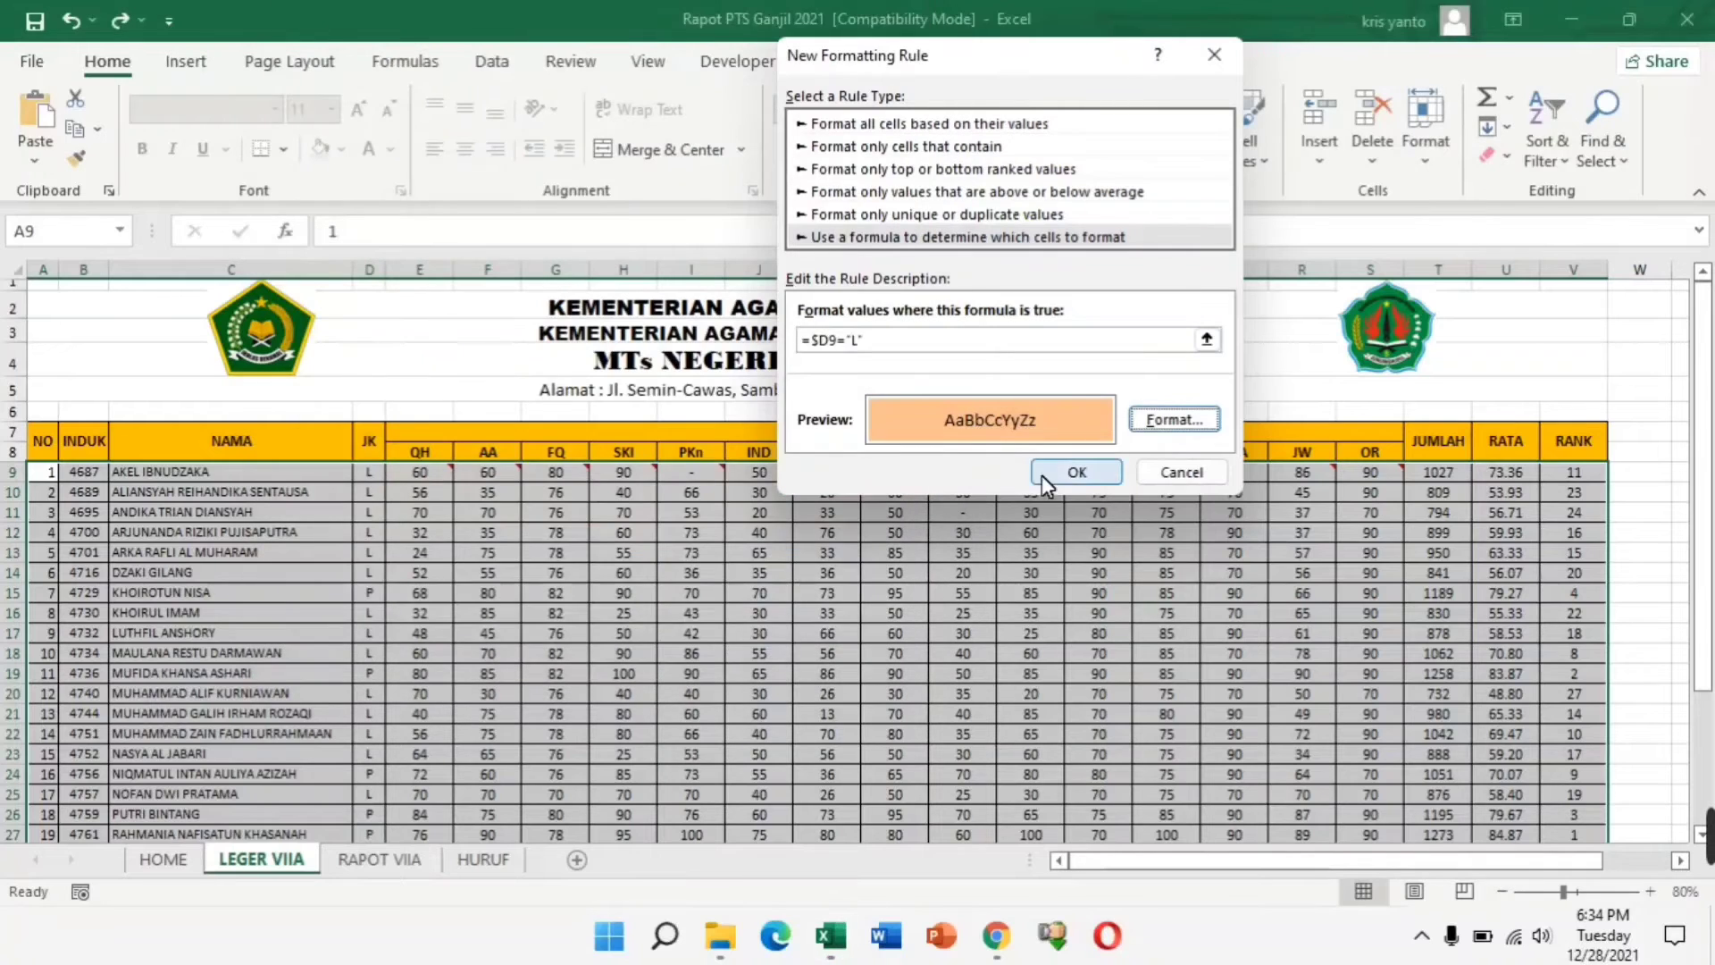
{"action": "left_click", "coordinate": [1076, 472]}
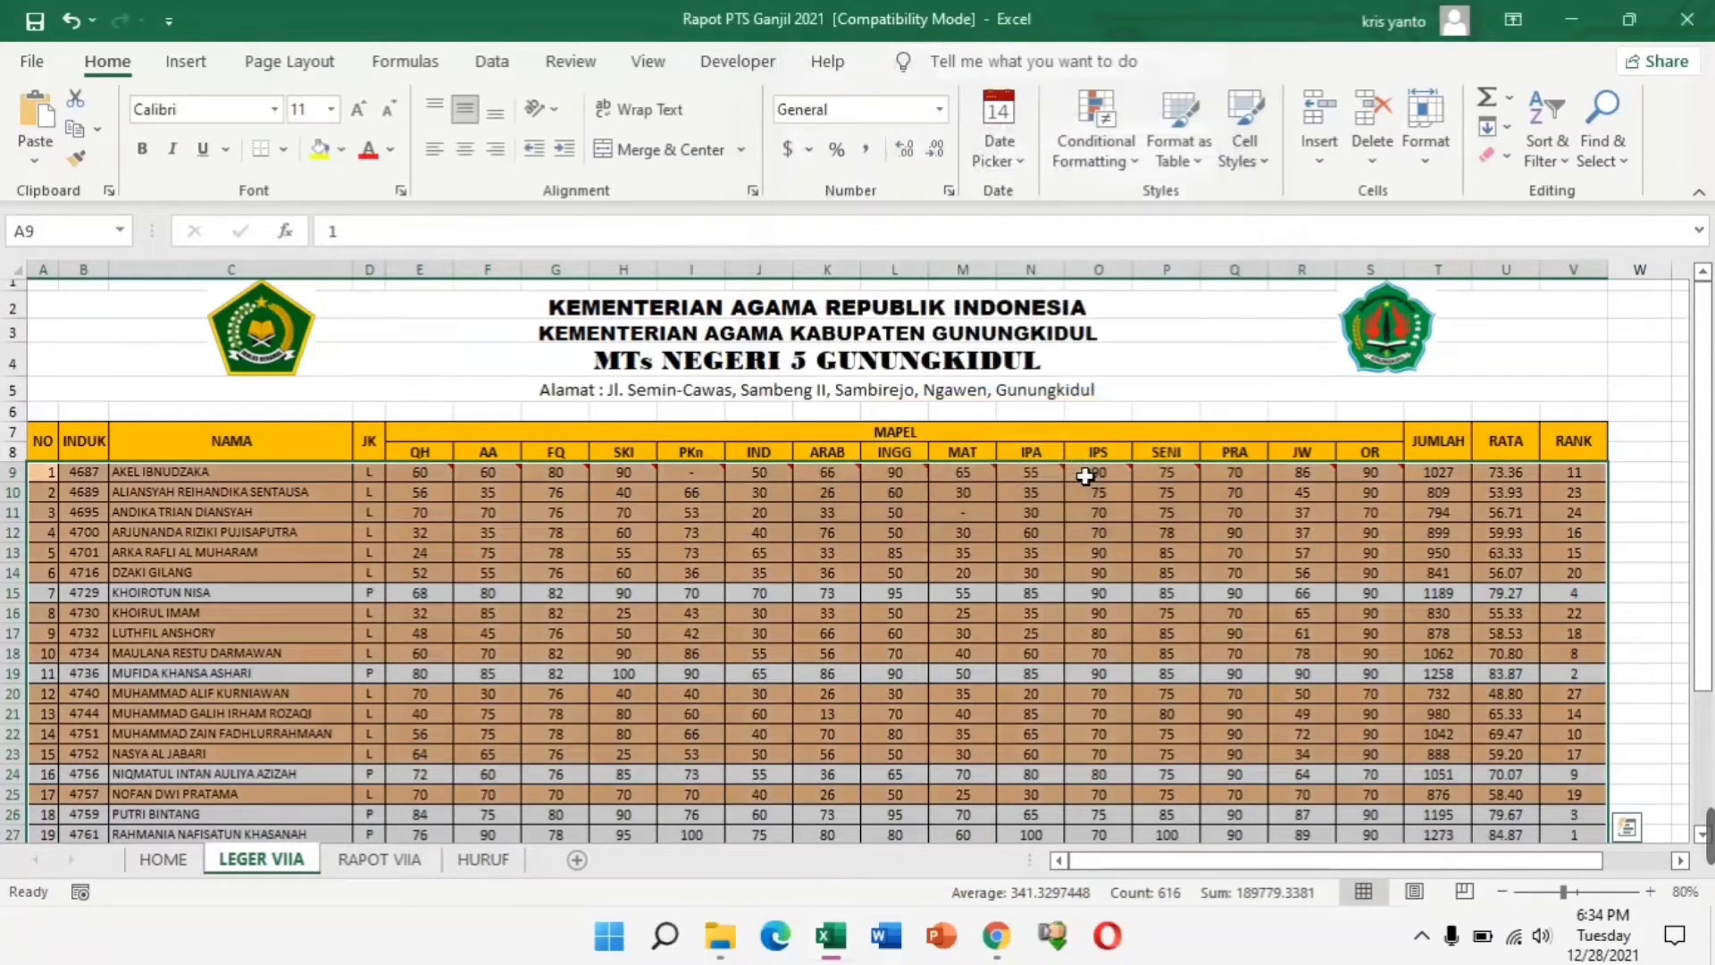
- Scroll through the orange-highlighted L rows, then undo the last change
{"action": "left_click", "coordinate": [1508, 388]}
{"action": "scroll", "coordinate": [1667, 382], "scroll_direction": "down", "scroll_amount": 1}
{"action": "scroll", "coordinate": [1666, 382], "scroll_direction": "down", "scroll_amount": 2}
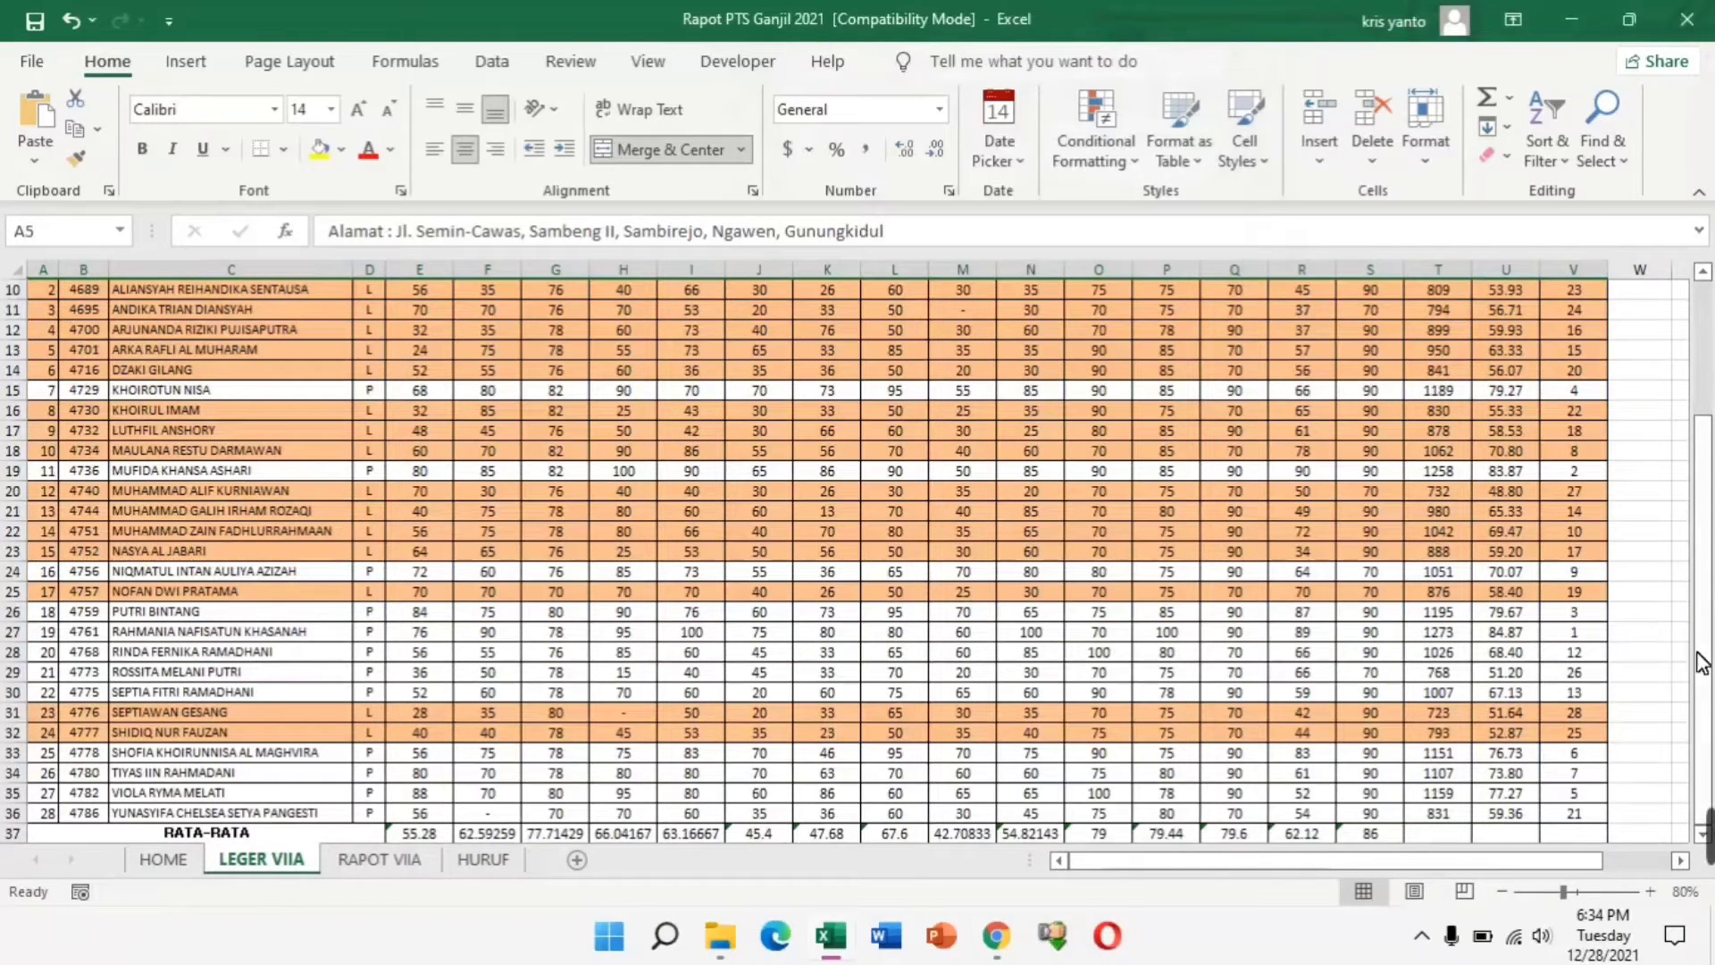
{"action": "left_click_drag", "start_coordinate": [1703, 657], "coordinate": [1708, 403]}
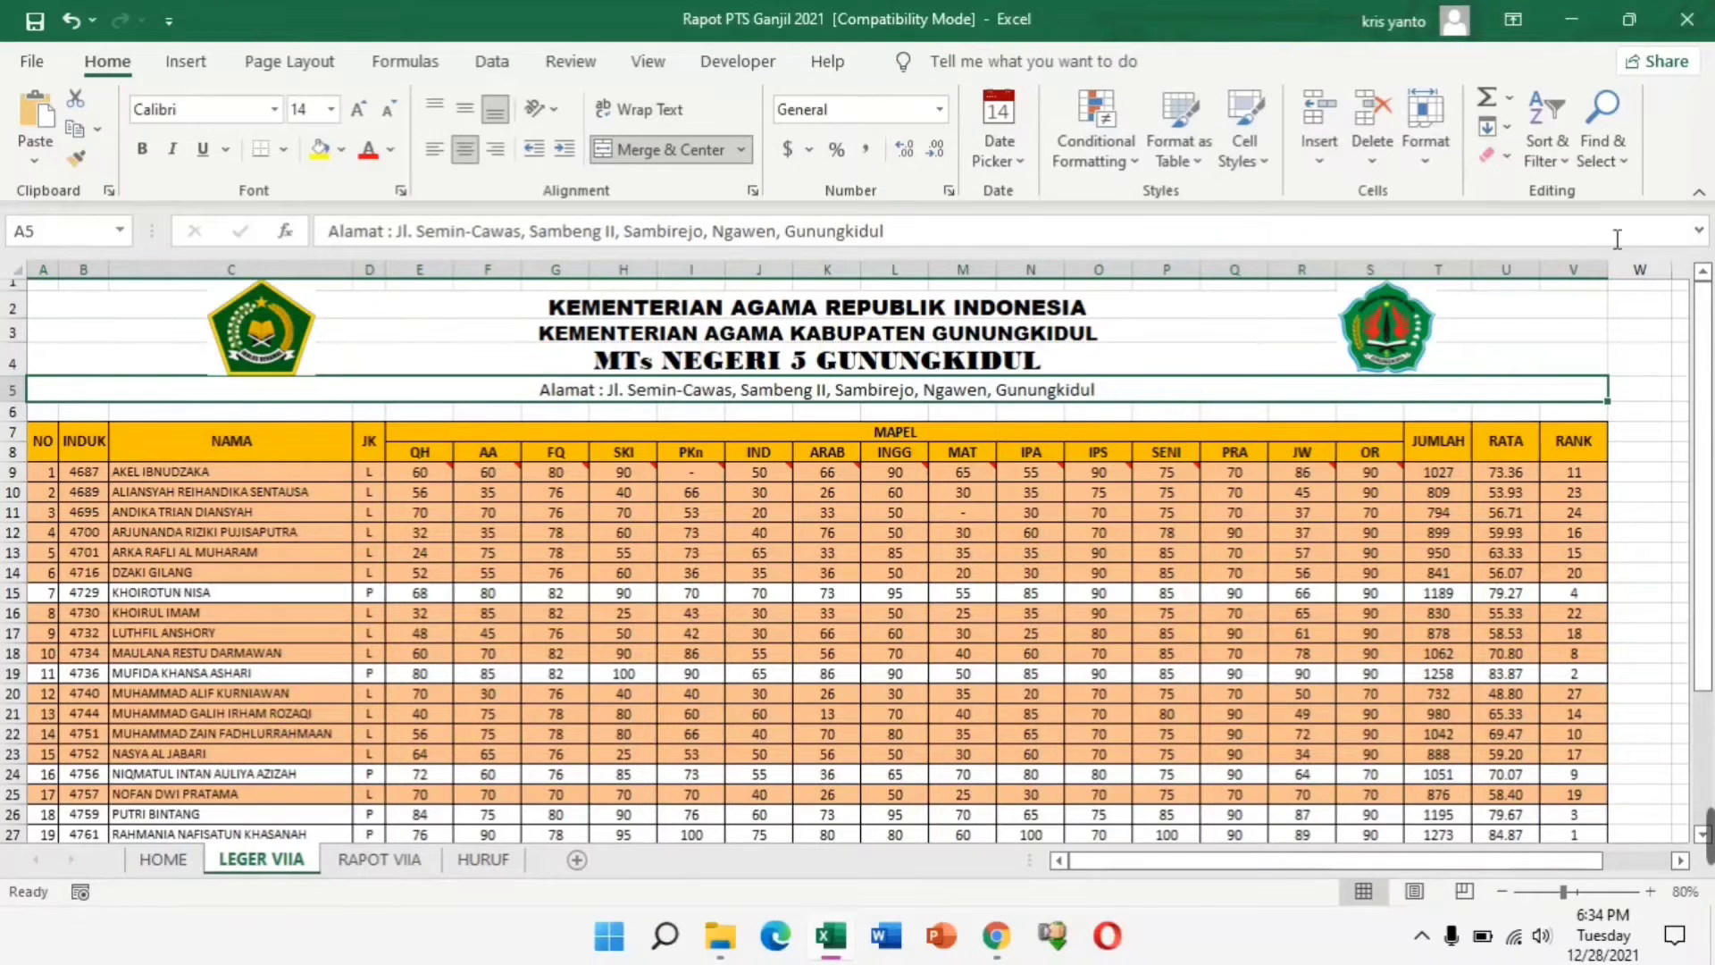
{"action": "left_click", "coordinate": [69, 21]}
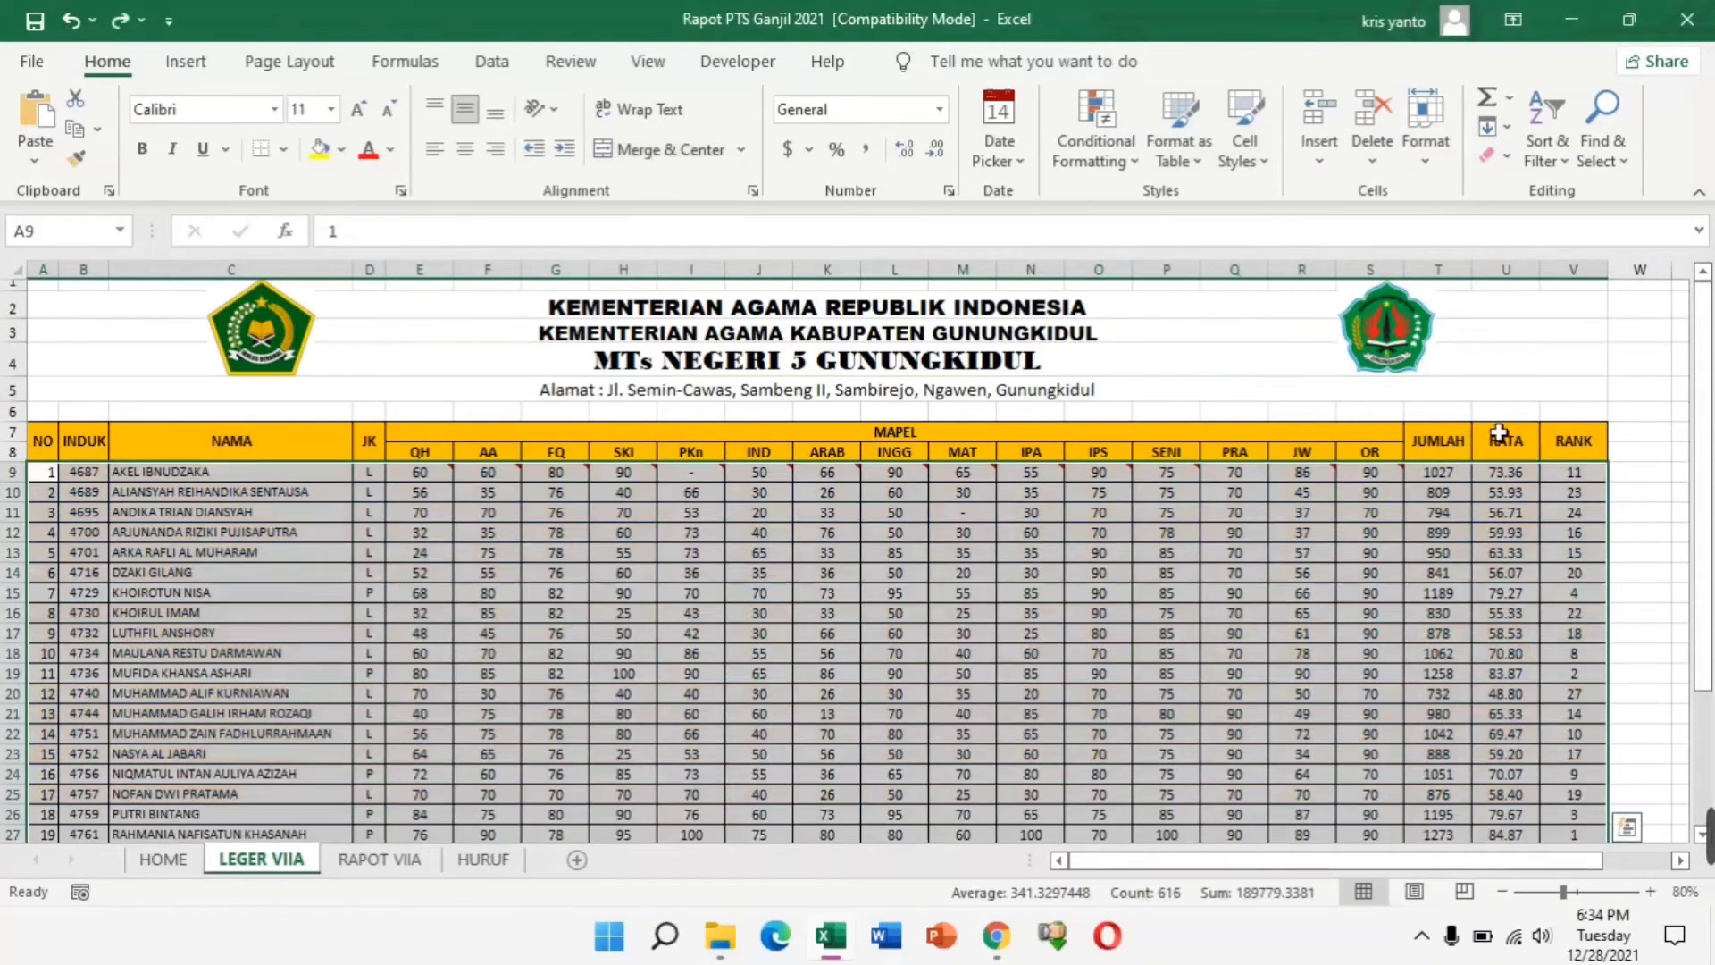
- Undo the remaining orange fill and inspect the total formula in T9
{"action": "left_click", "coordinate": [1644, 394]}
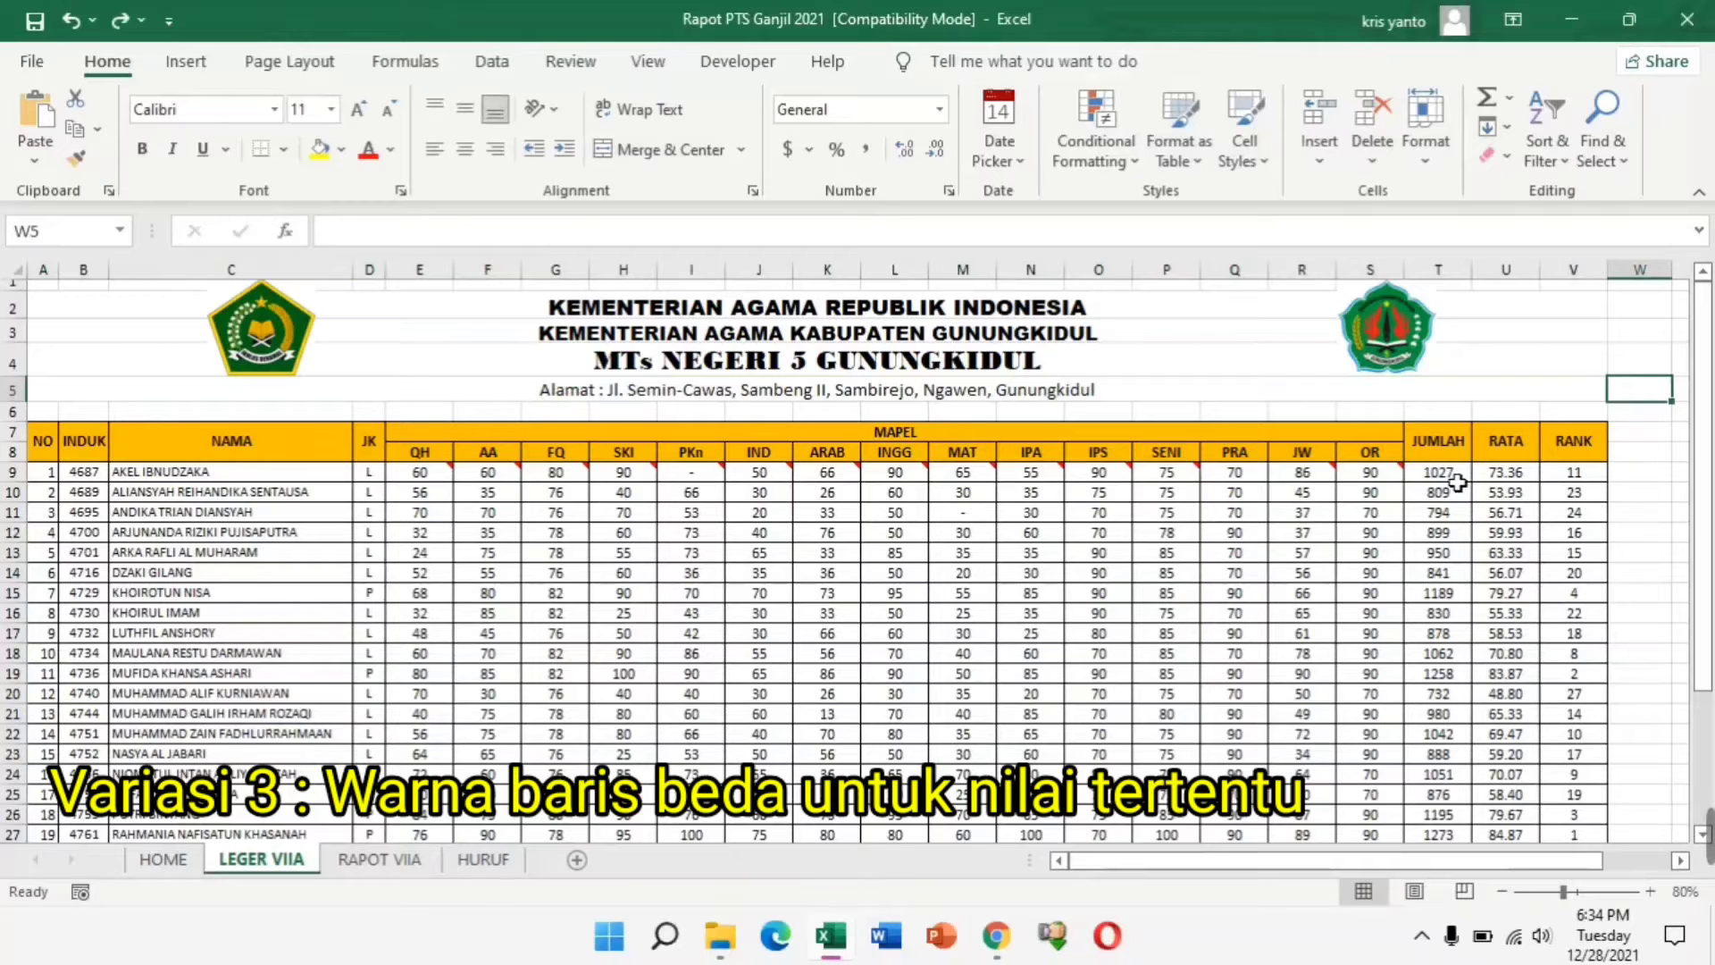
{"action": "left_click", "coordinate": [1457, 480]}
{"action": "left_click", "coordinate": [1454, 270]}
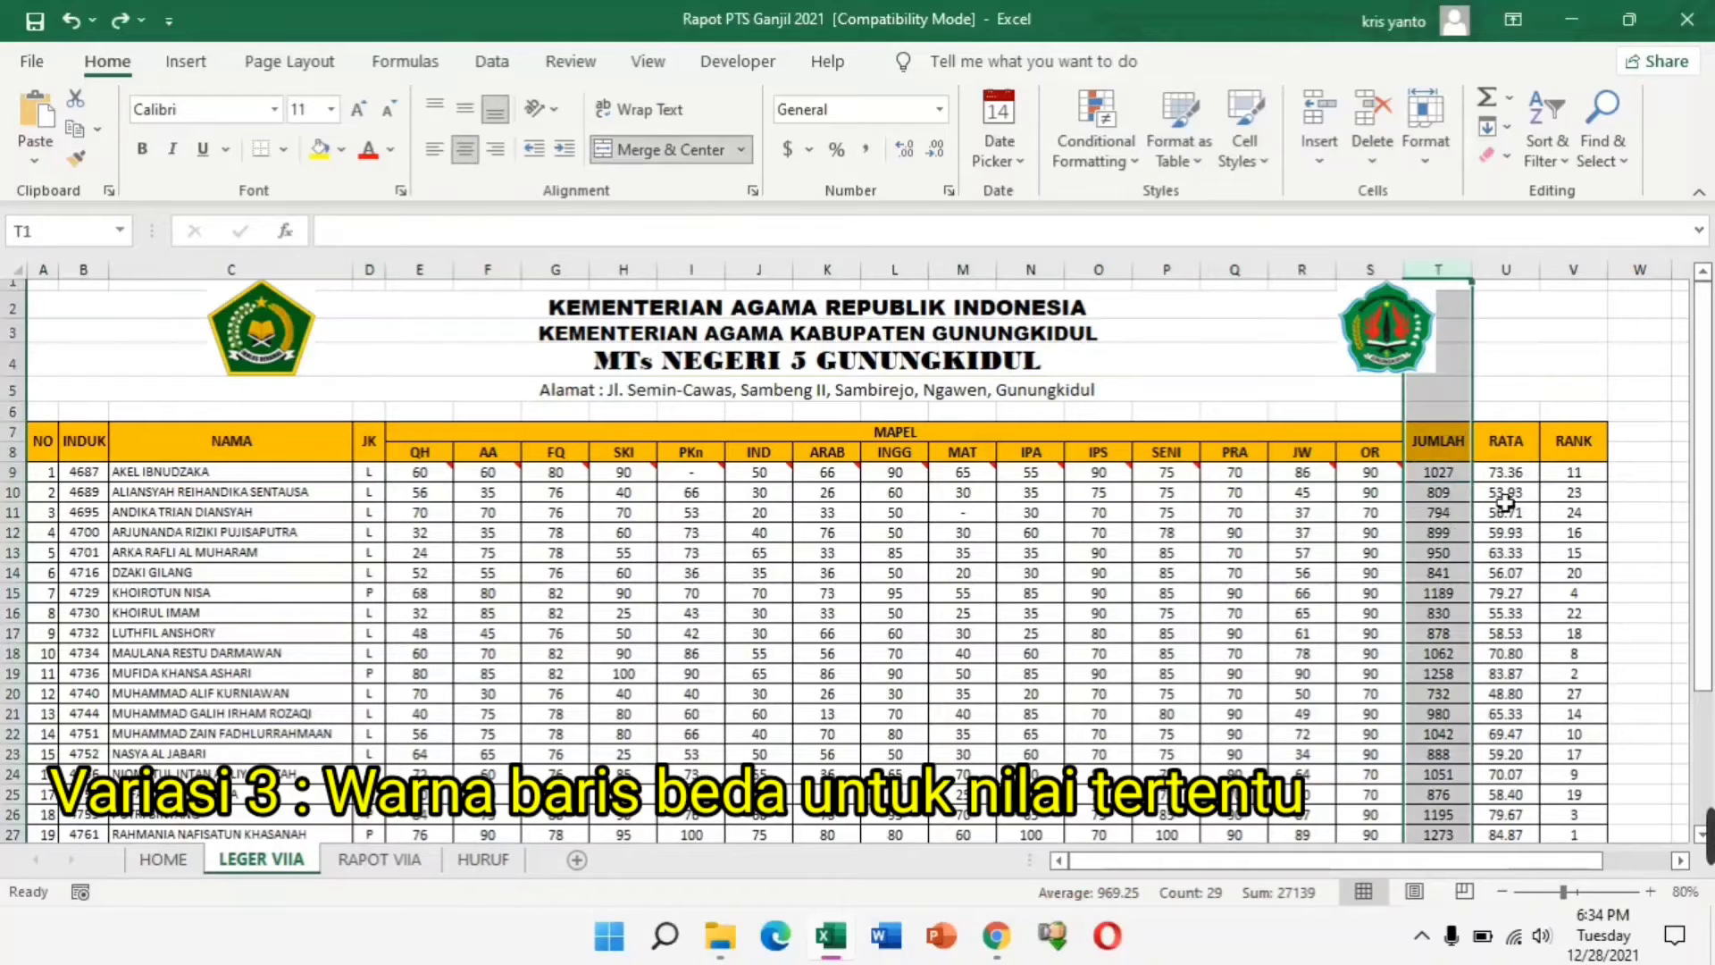
{"action": "mouse_move", "coordinate": [1706, 438]}
{"action": "left_mouse_down"}
{"action": "mouse_move", "coordinate": [1702, 451]}
{"action": "mouse_move", "coordinate": [1703, 393]}
{"action": "left_mouse_up"}
{"action": "left_click", "coordinate": [1651, 500]}
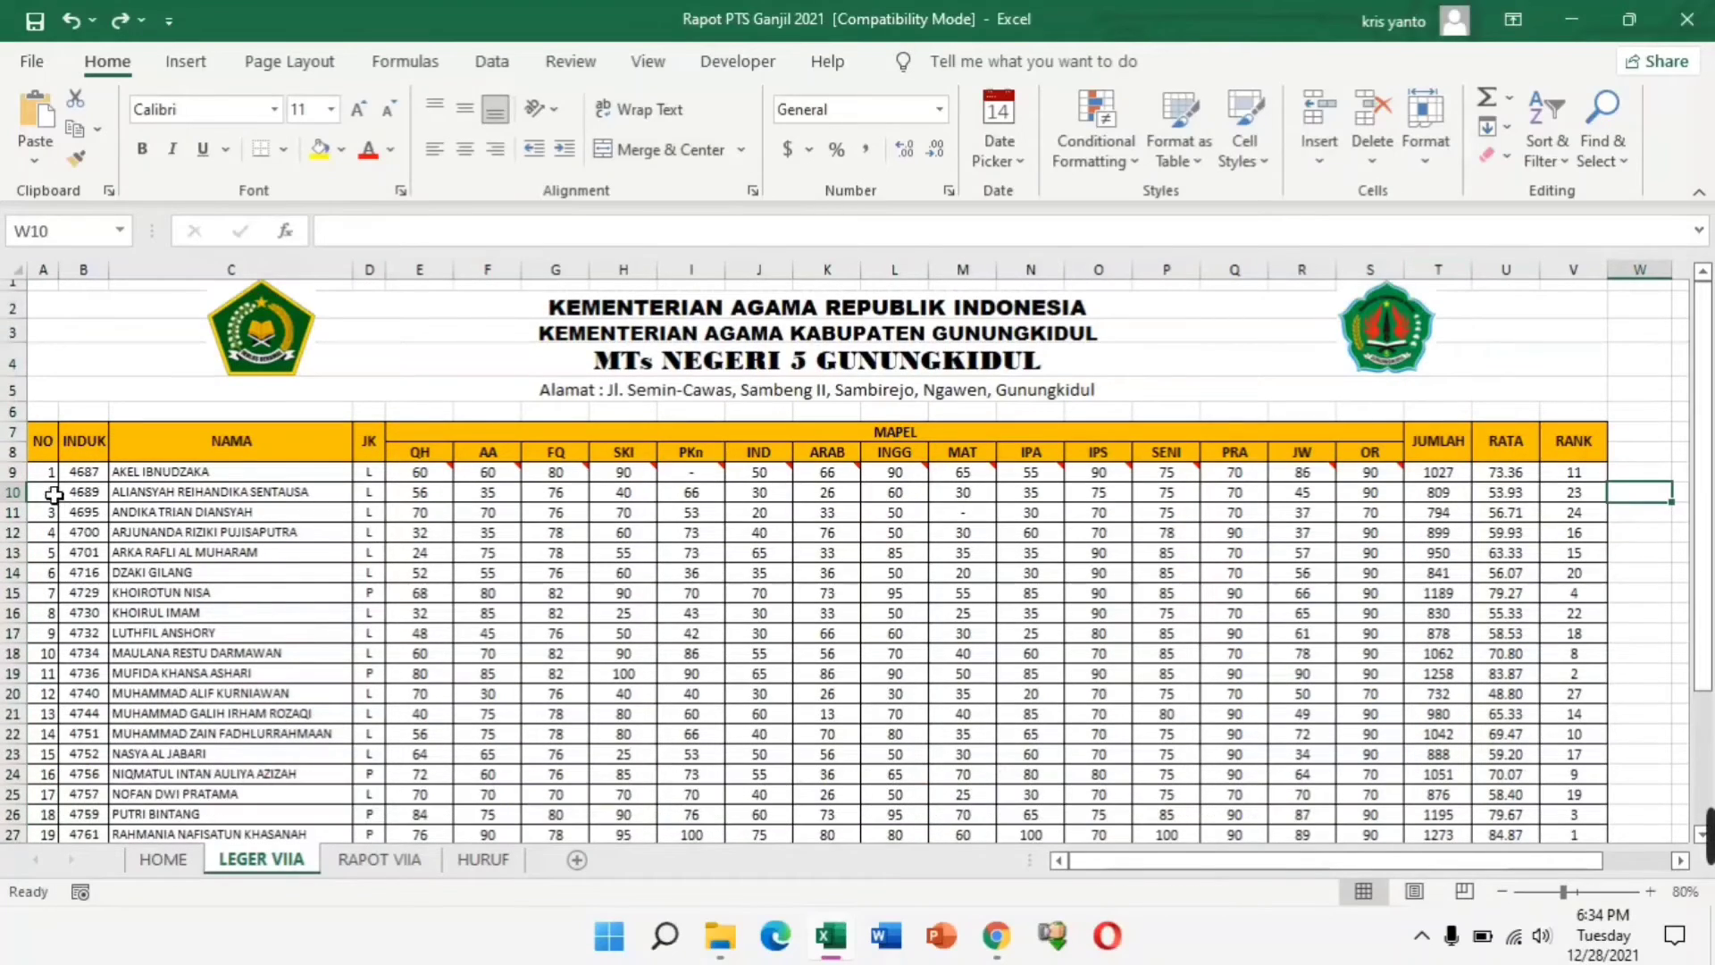
- Select the student rows A9:V36 across all columns
{"action": "left_click_drag", "start_coordinate": [46, 483], "coordinate": [1642, 935]}
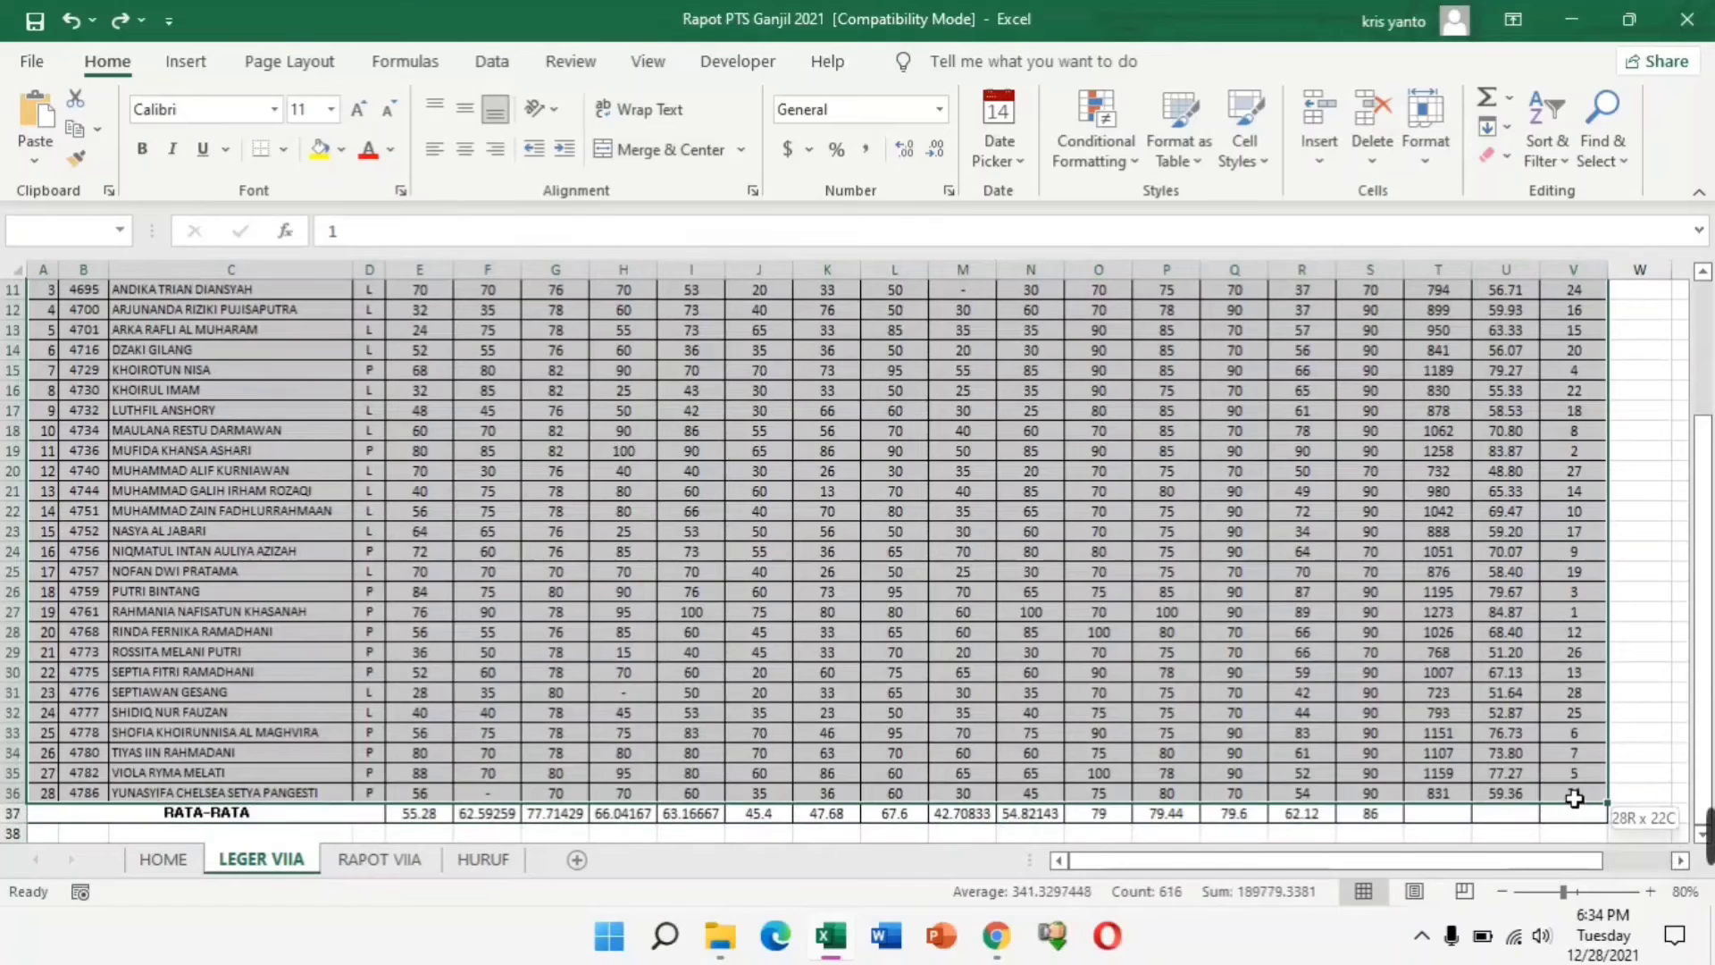
{"action": "left_click_drag", "start_coordinate": [1642, 936], "coordinate": [1607, 792]}
{"action": "scroll", "coordinate": [1705, 306], "scroll_direction": "up", "scroll_amount": 4}
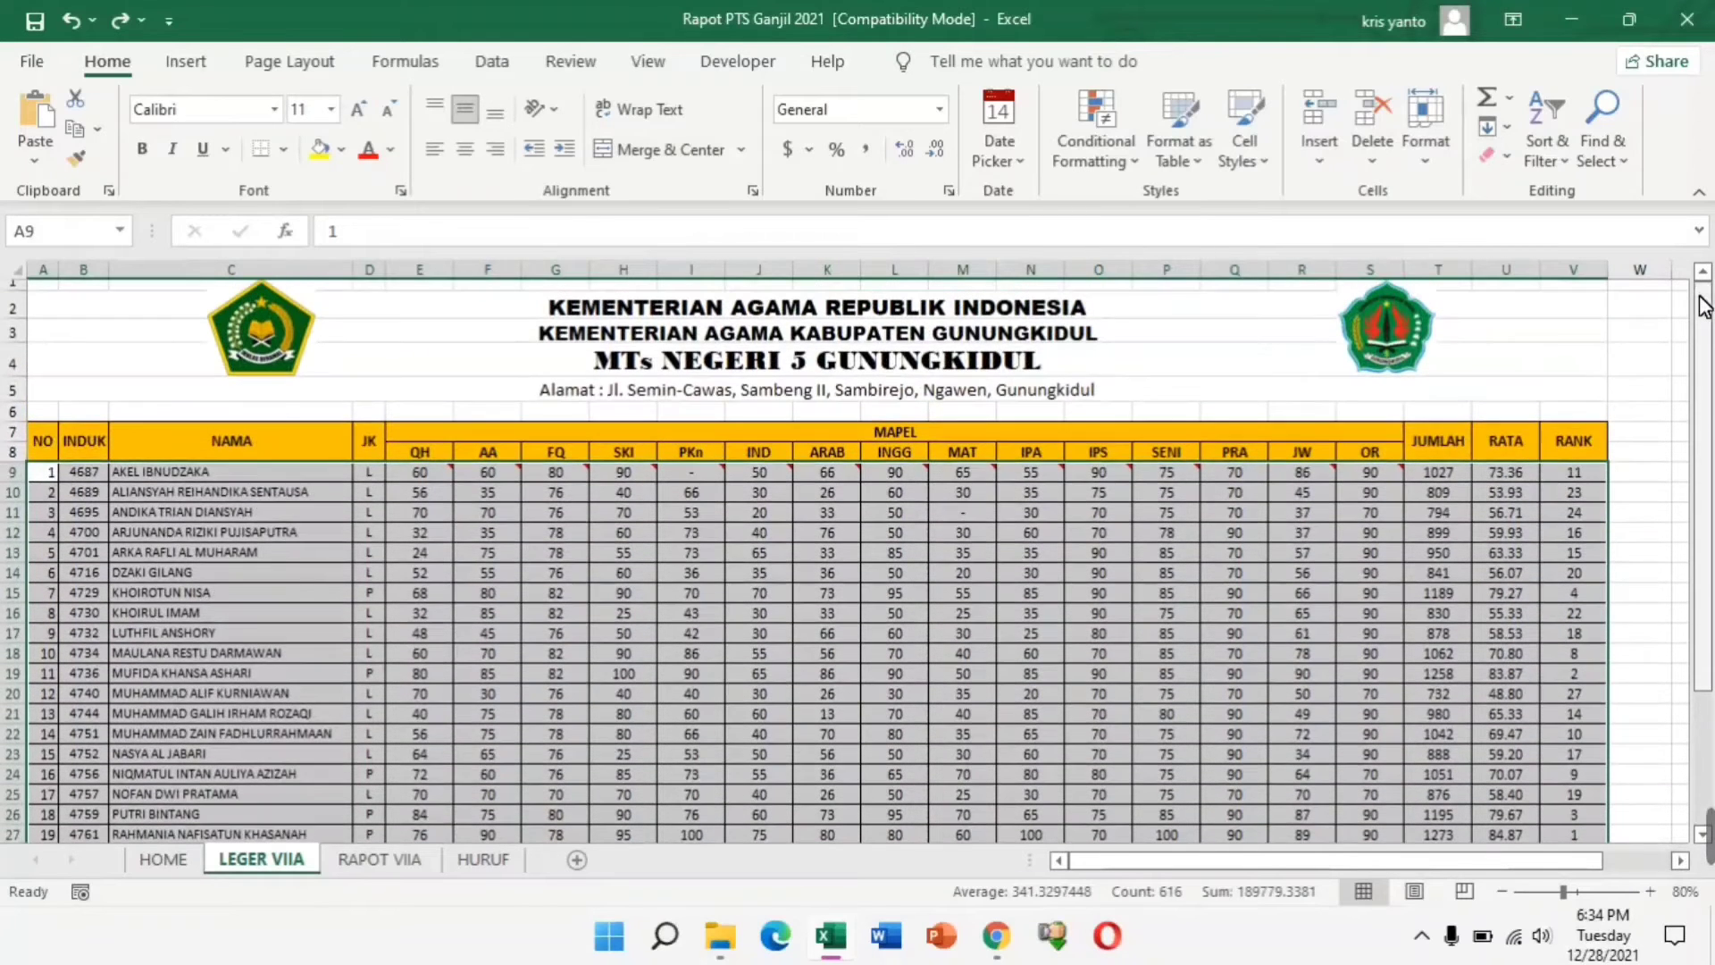
- Start a new formula rule with condition =$T9>1000 for totals above 1000
{"action": "left_click", "coordinate": [1133, 170]}
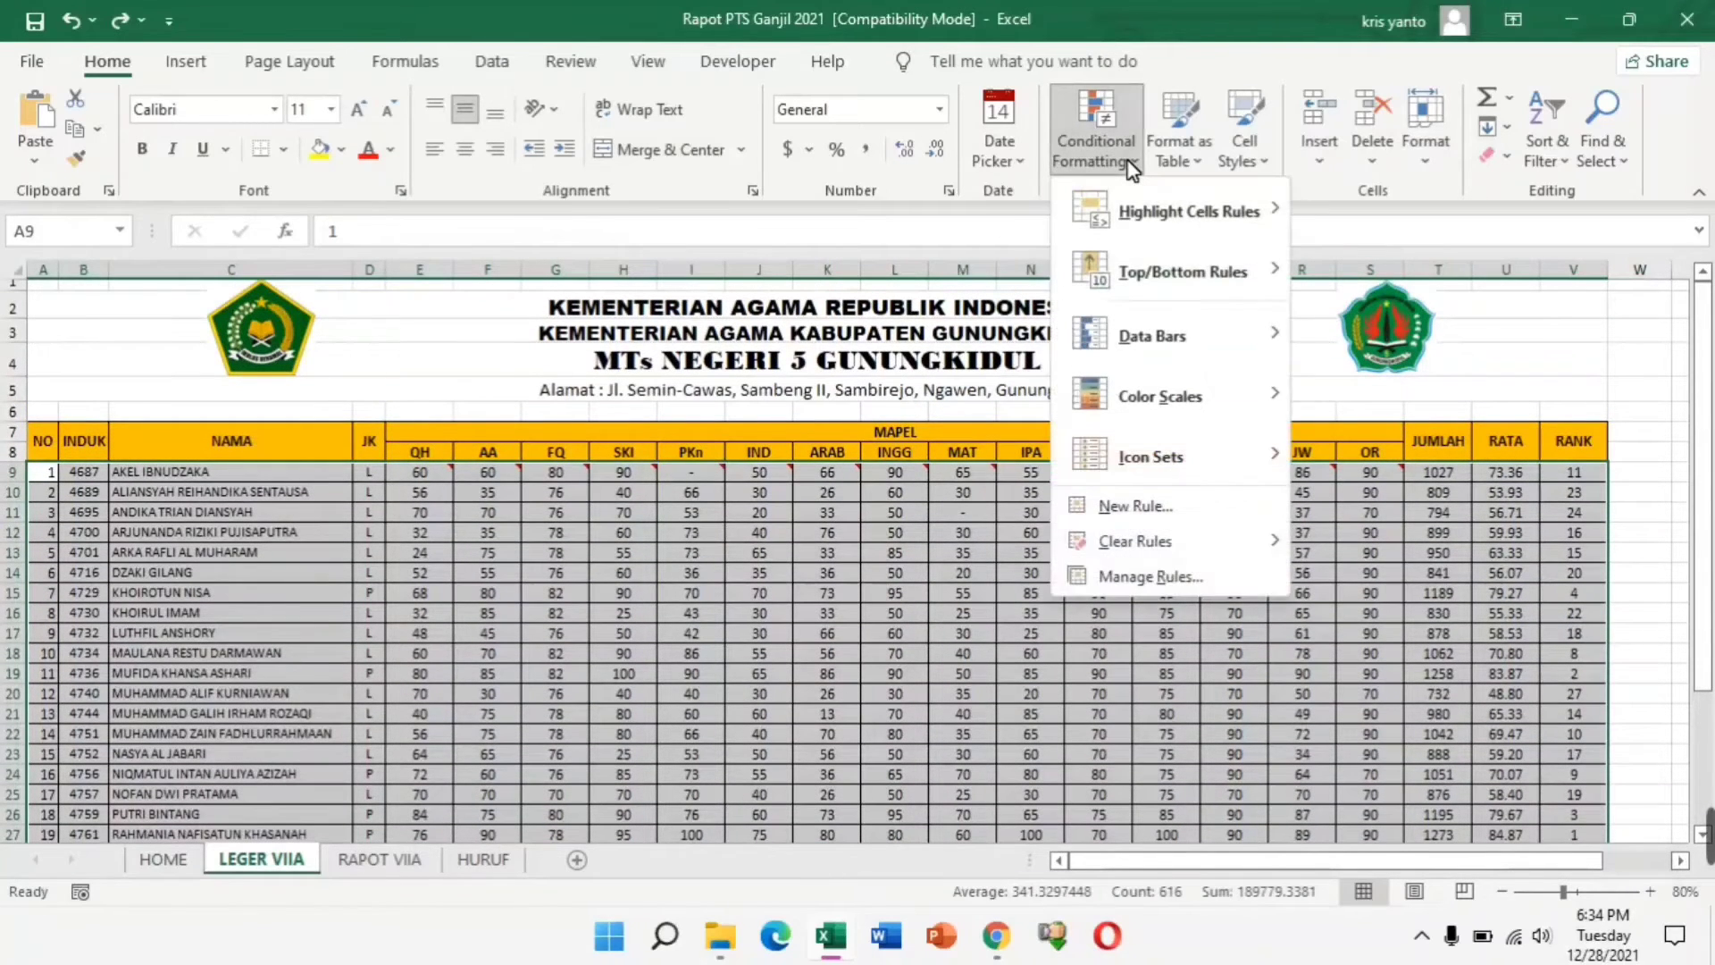
{"action": "left_click", "coordinate": [1214, 505]}
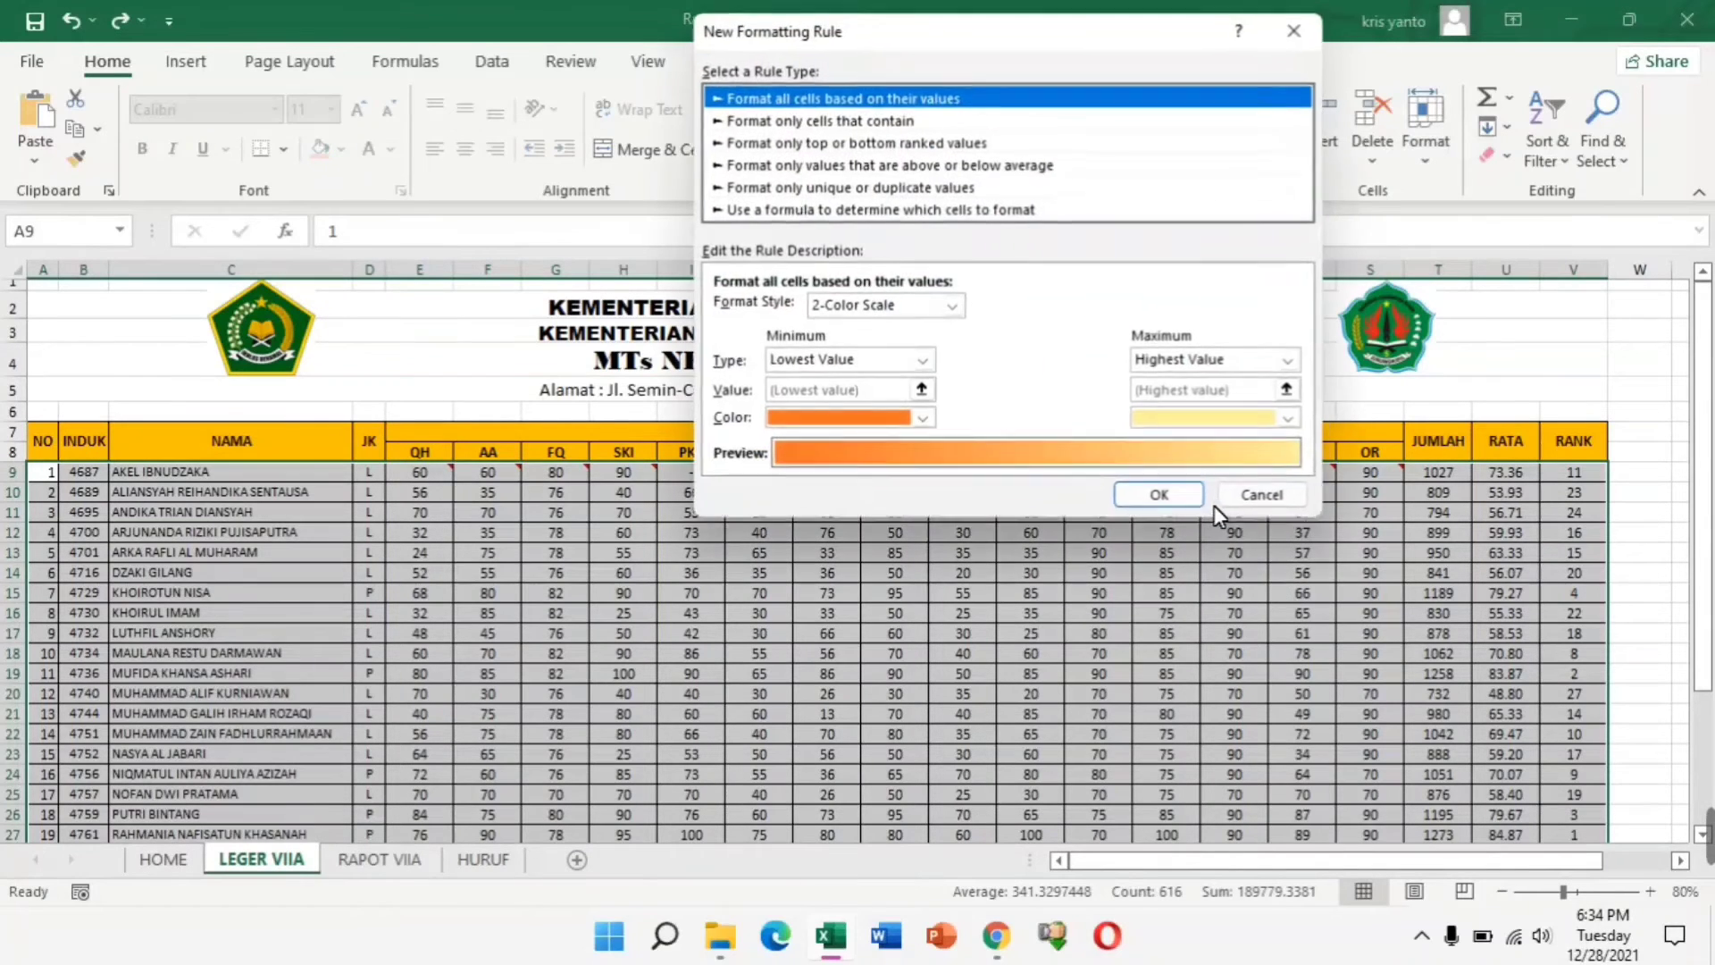
{"action": "left_click", "coordinate": [929, 209]}
{"action": "left_click", "coordinate": [910, 312]}
{"action": "type", "text": "="}
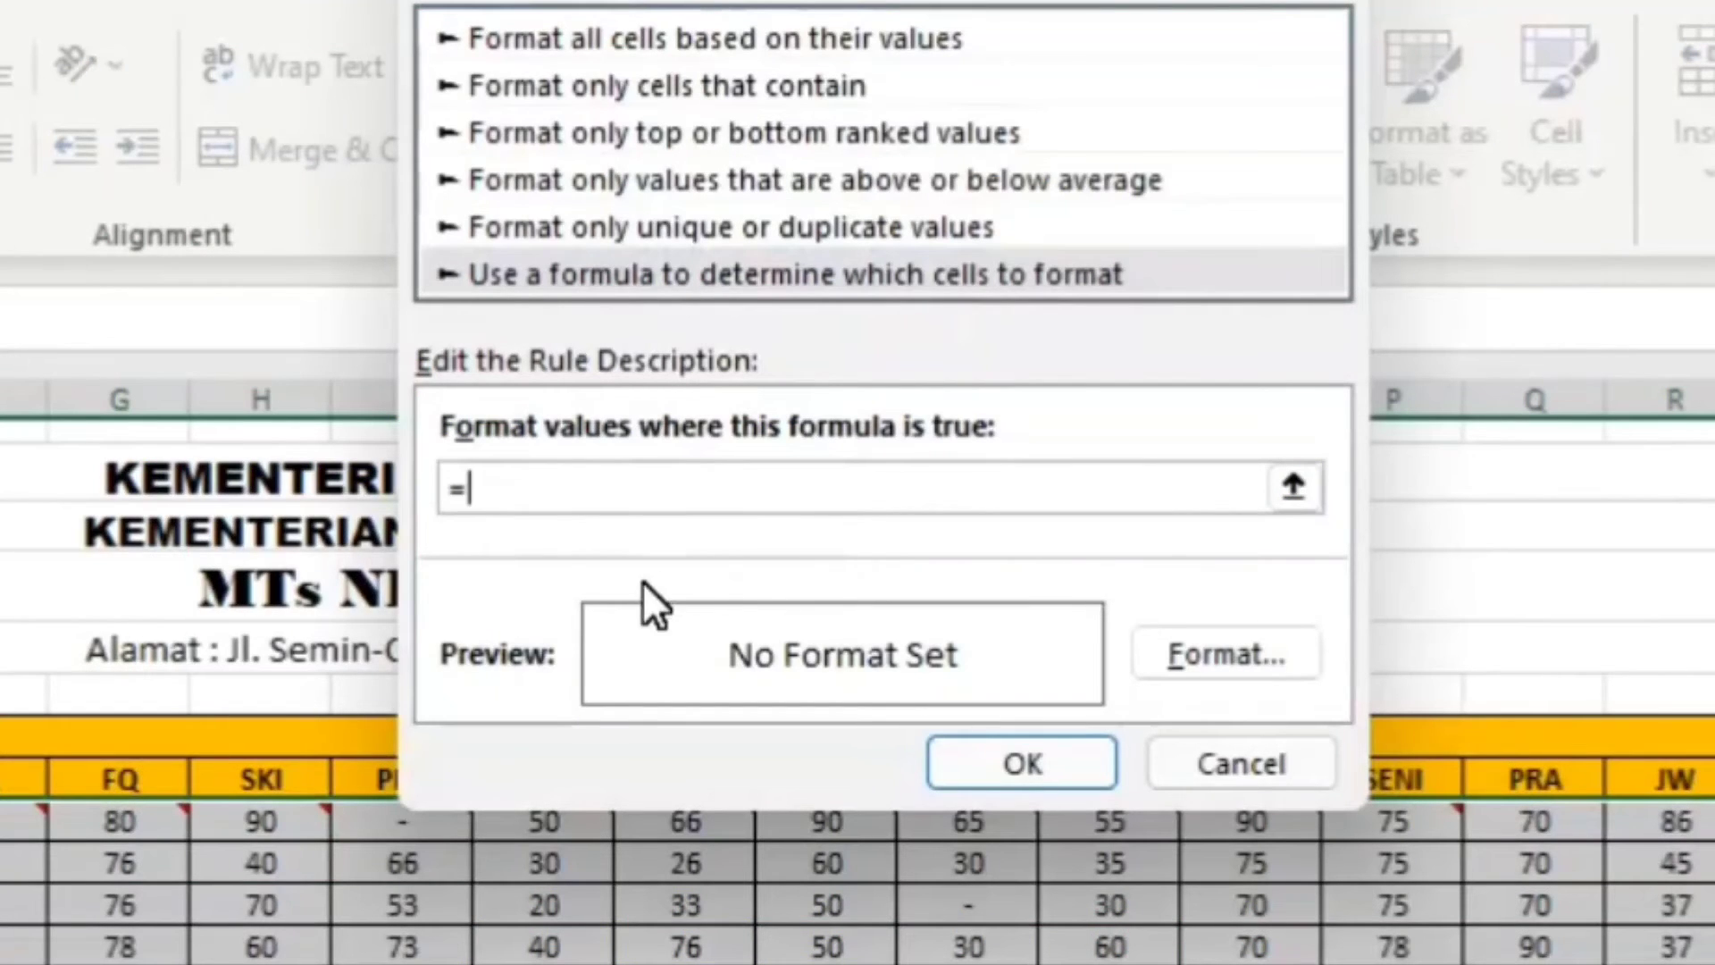
{"action": "type", "text": "$T$9"}
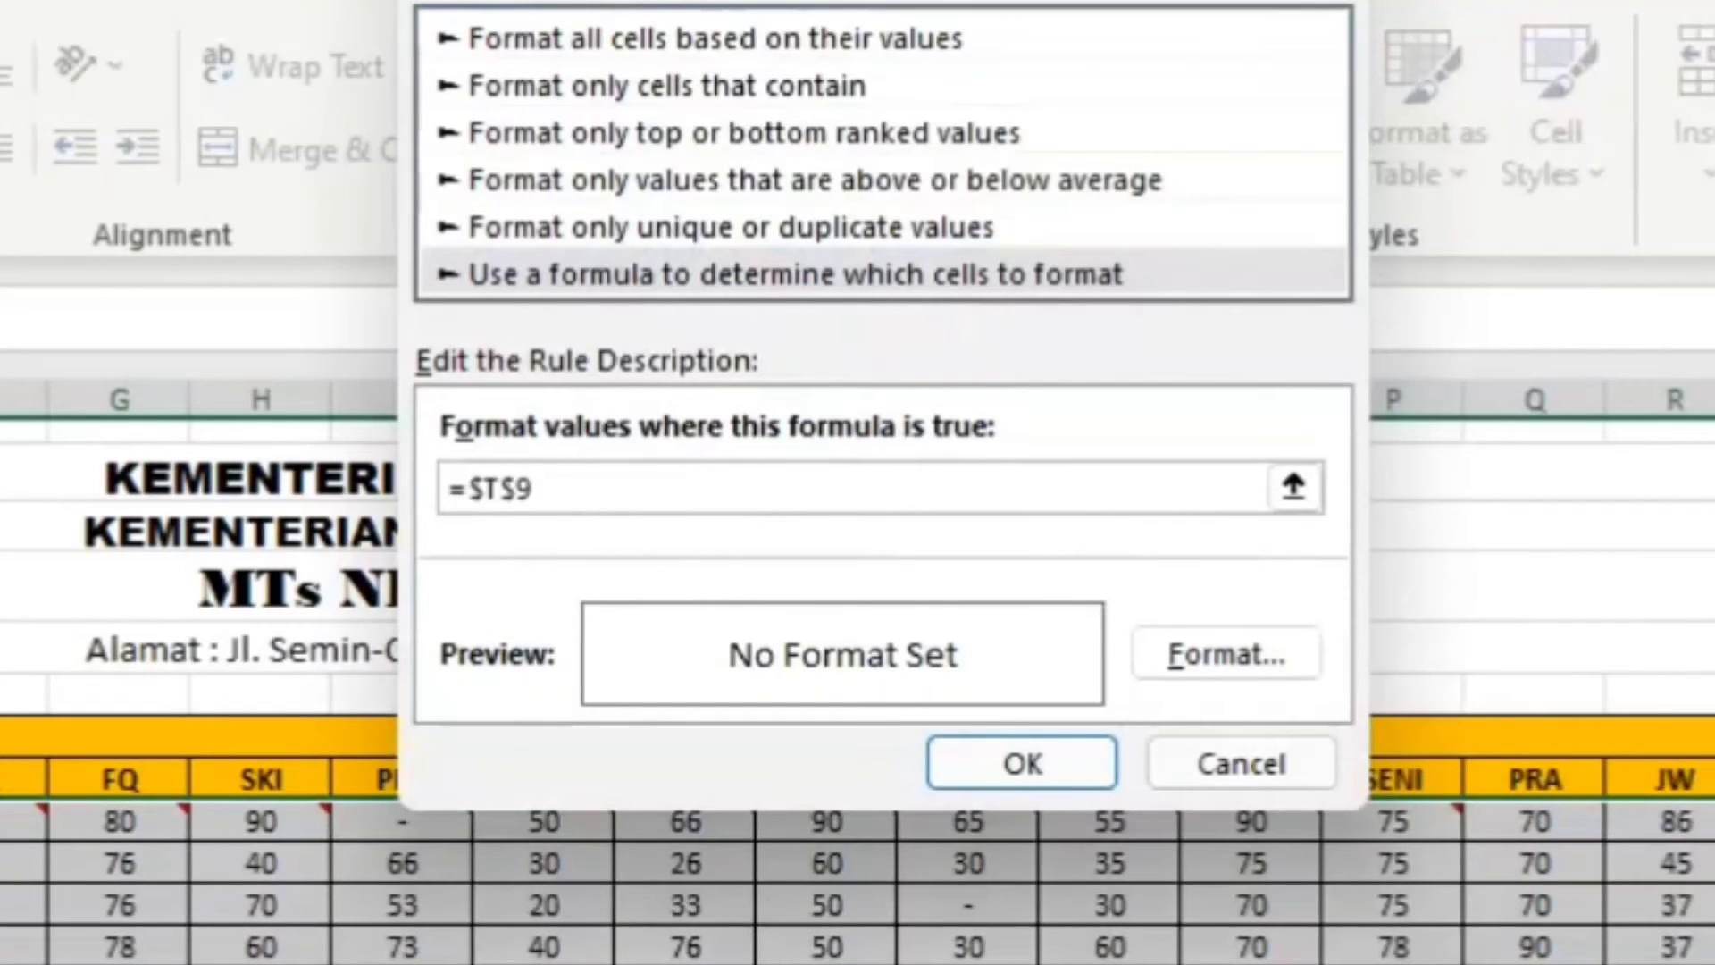
{"action": "key", "text": "Left"}
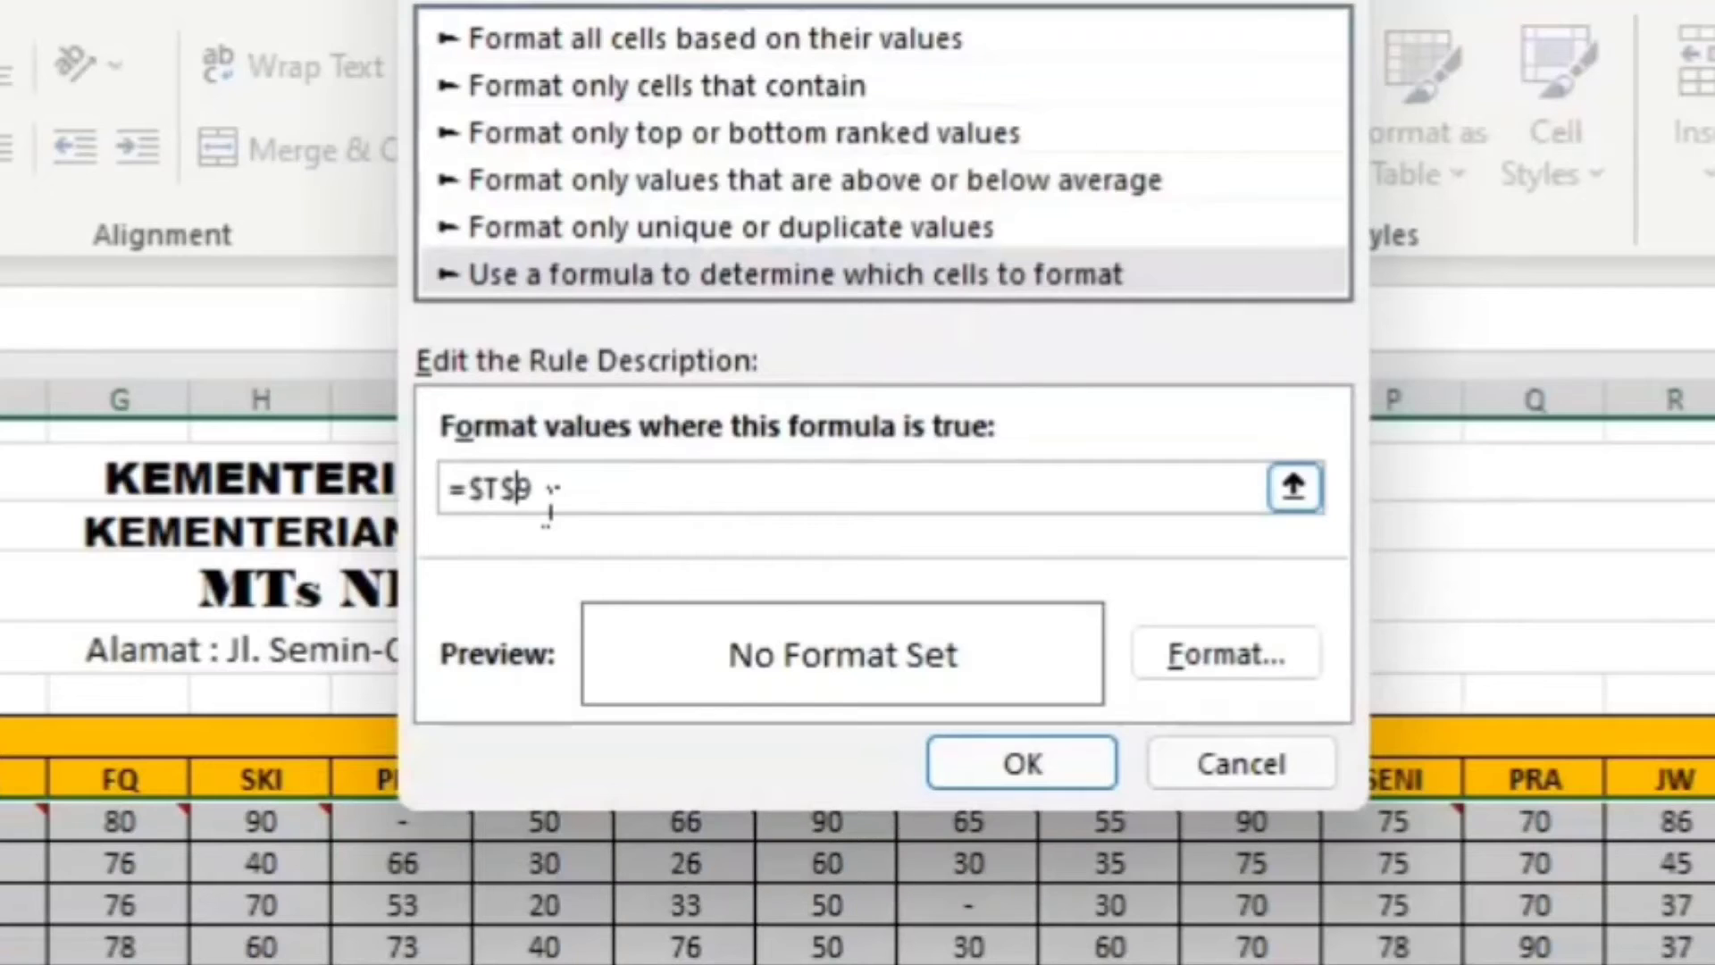
{"action": "key", "text": "BackSpace"}
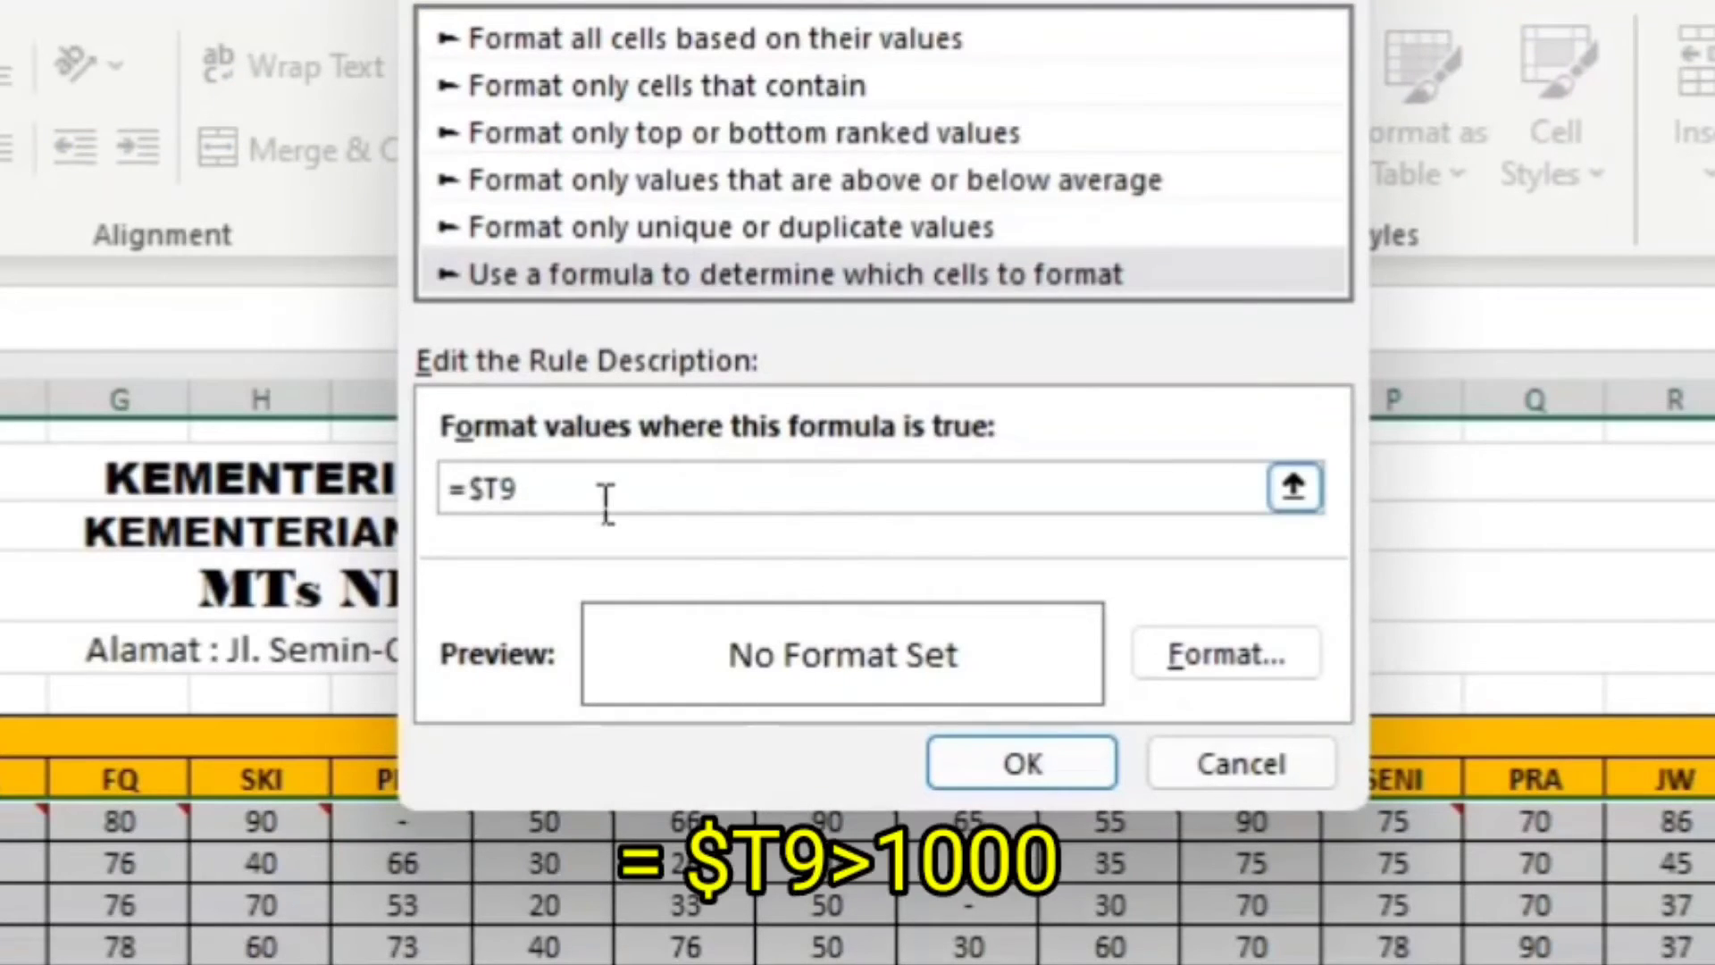
{"action": "key", "text": "Right"}
{"action": "type", "text": ">"}
{"action": "type", "text": "1"}
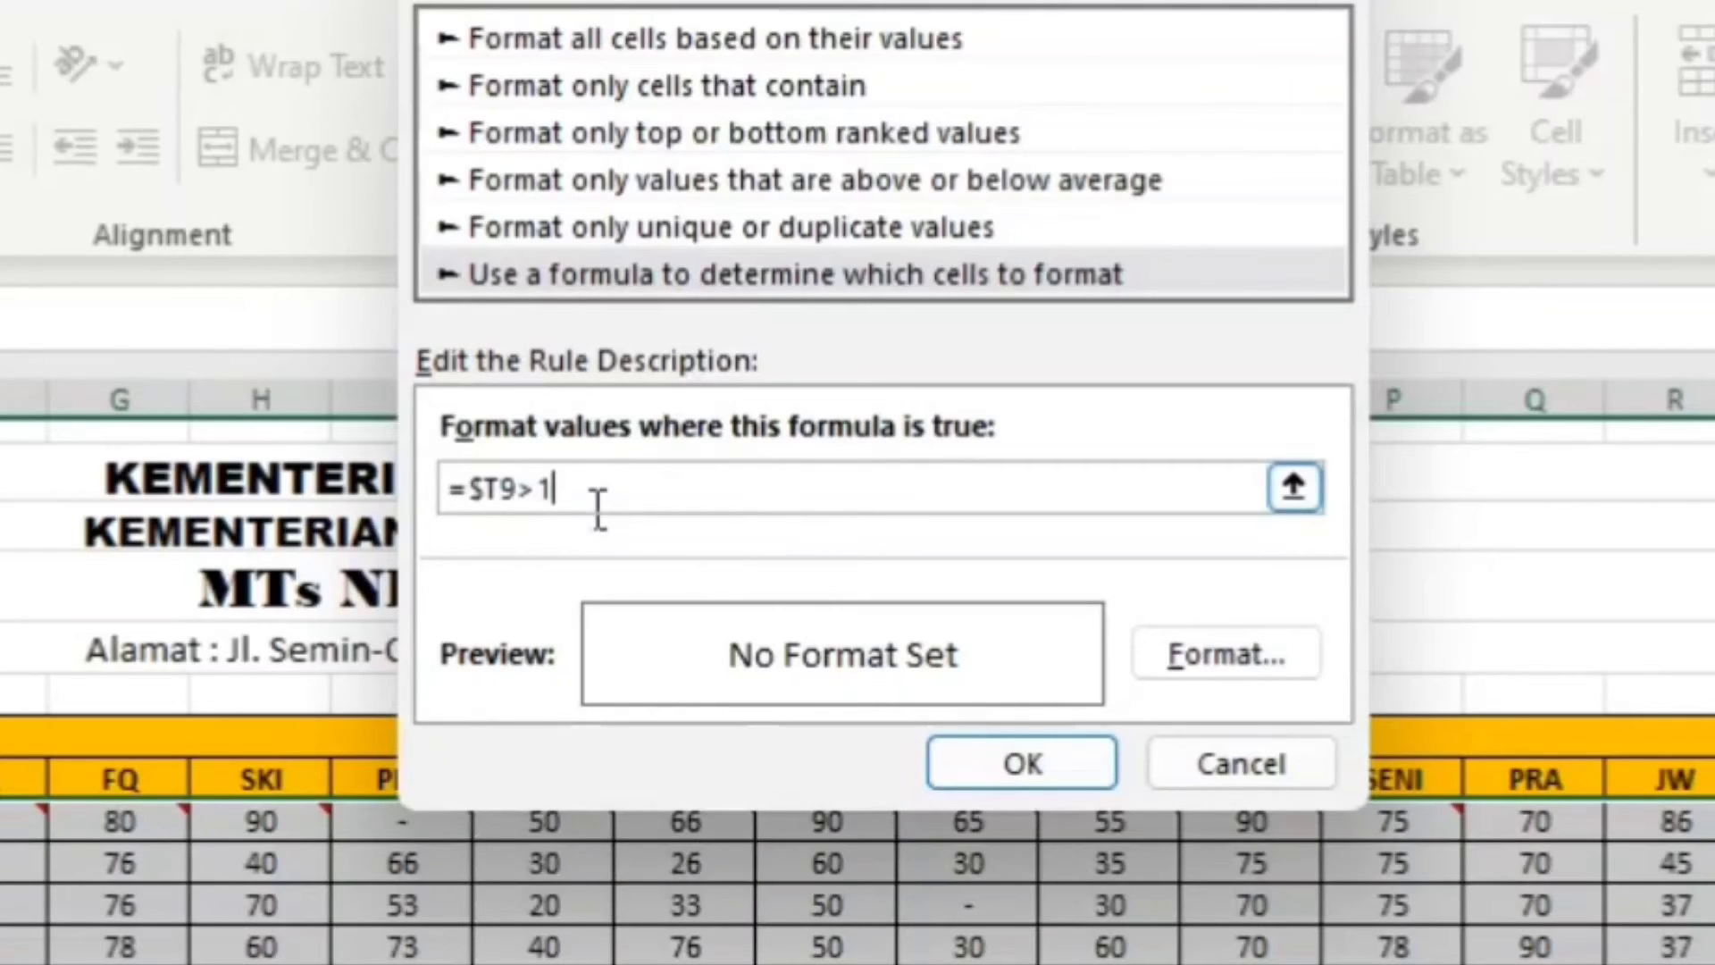
{"action": "type", "text": "000"}
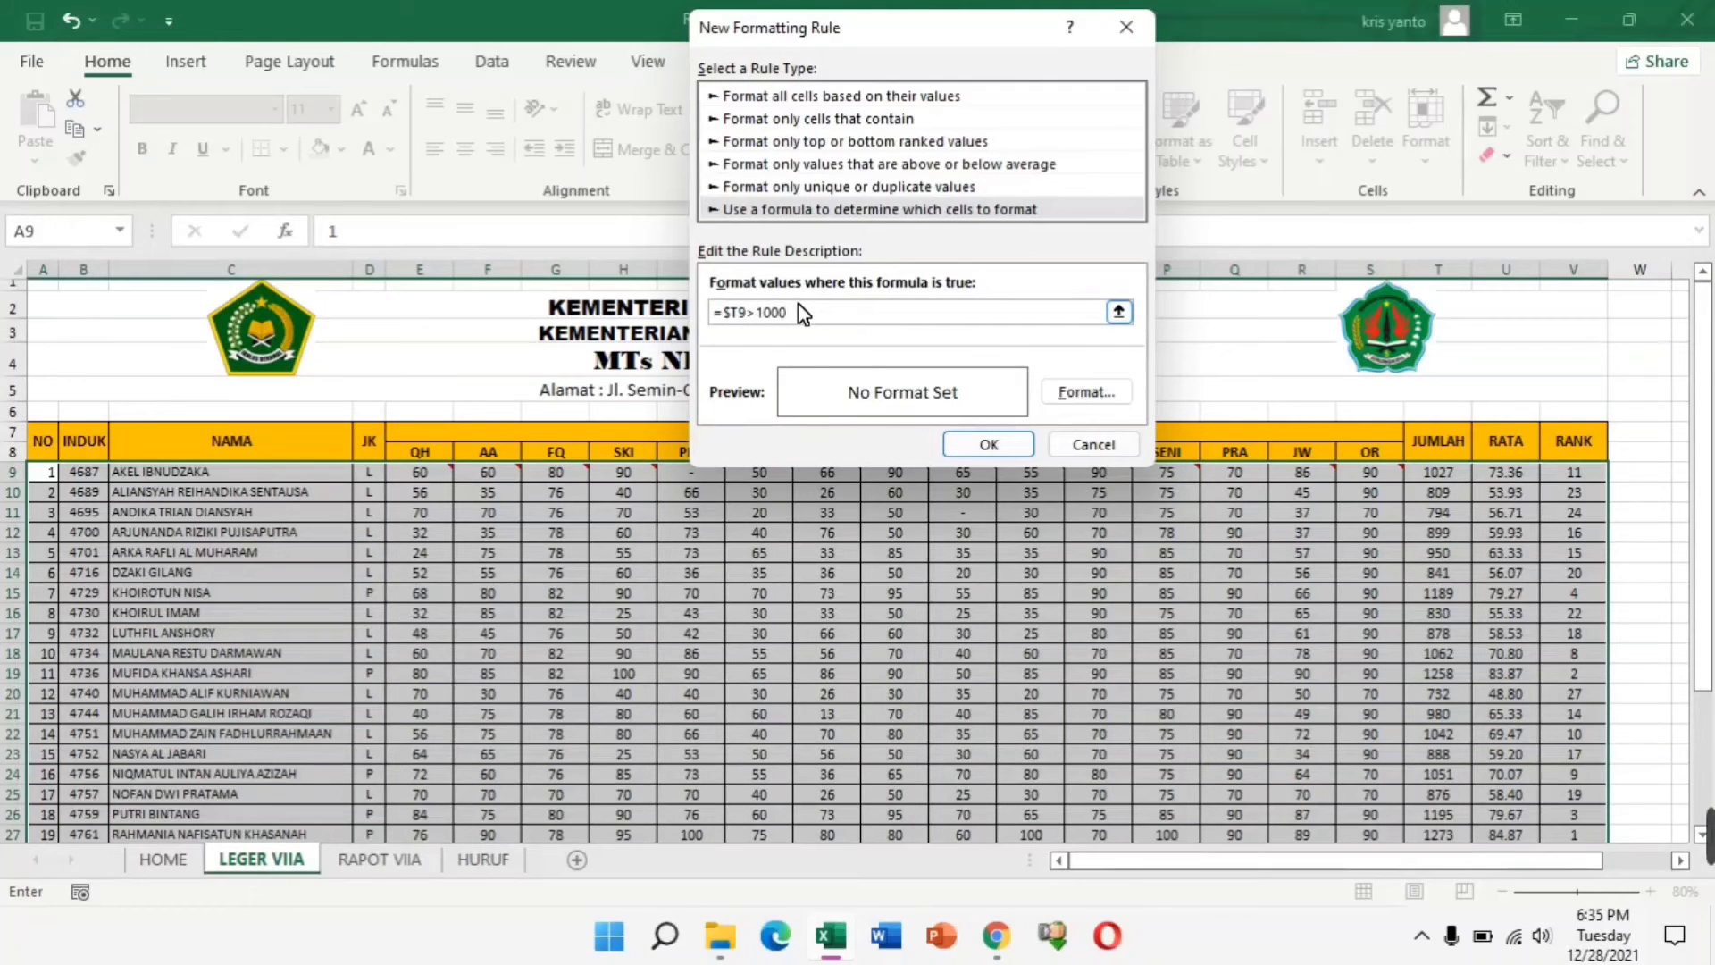
- Give the =$T9>1000 rule a green fill and apply it to the student rows
{"action": "left_click", "coordinate": [1097, 402]}
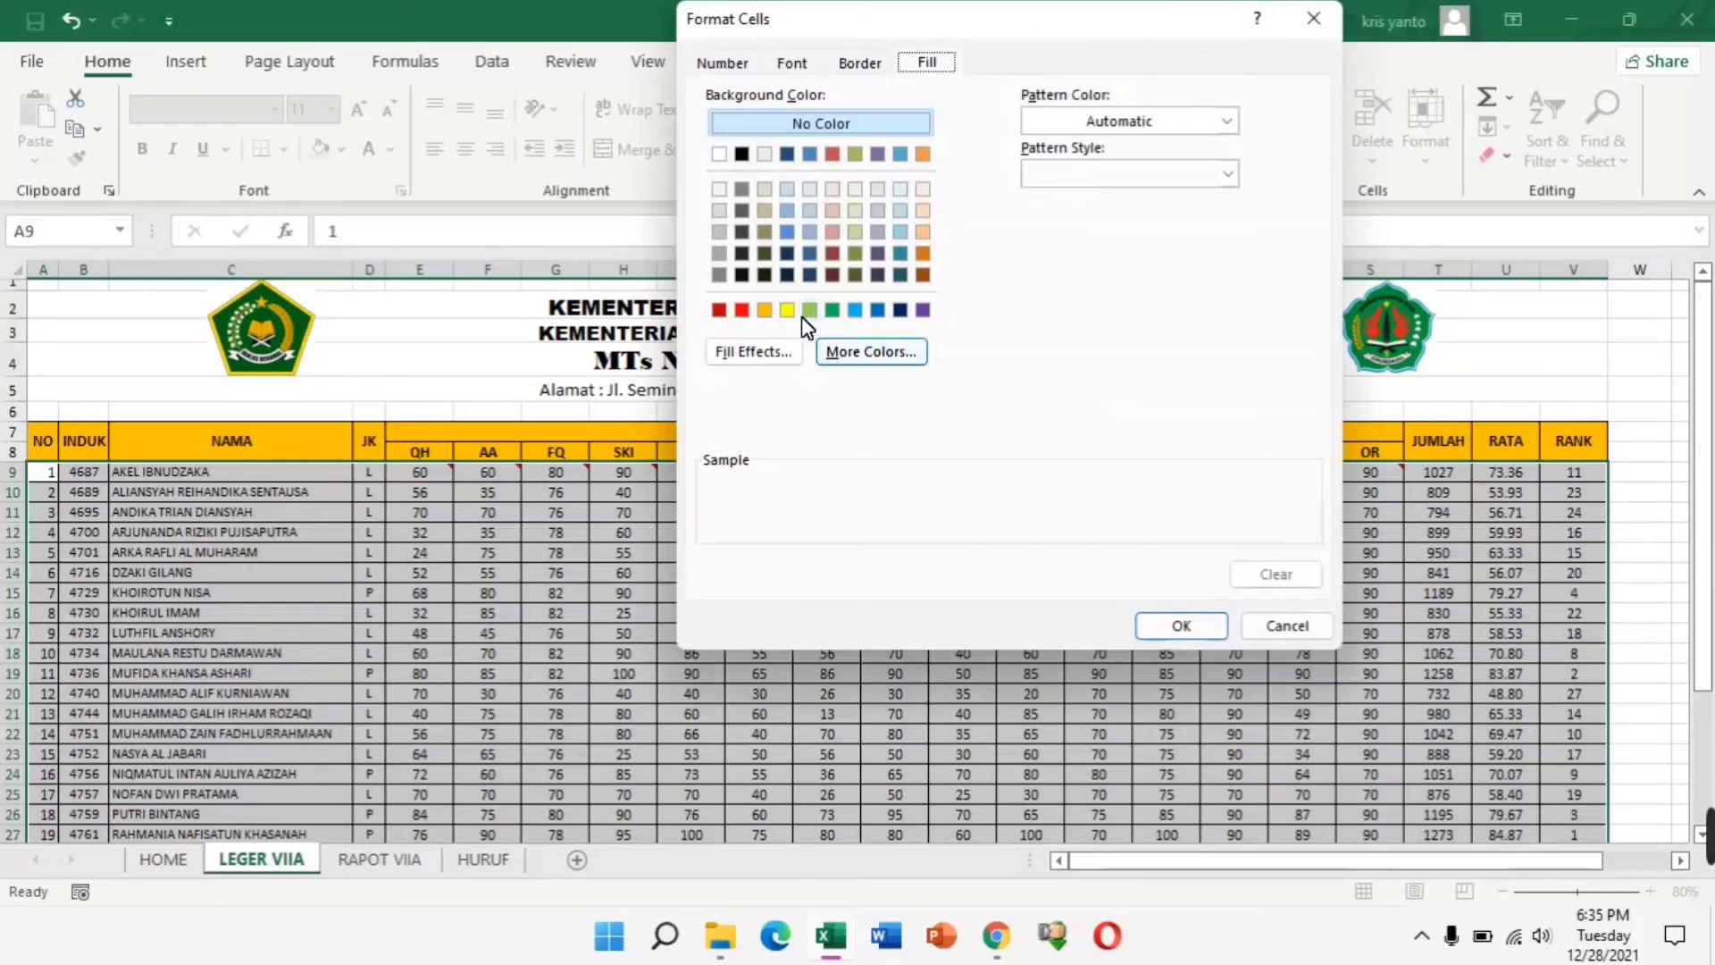
{"action": "left_click", "coordinate": [831, 311]}
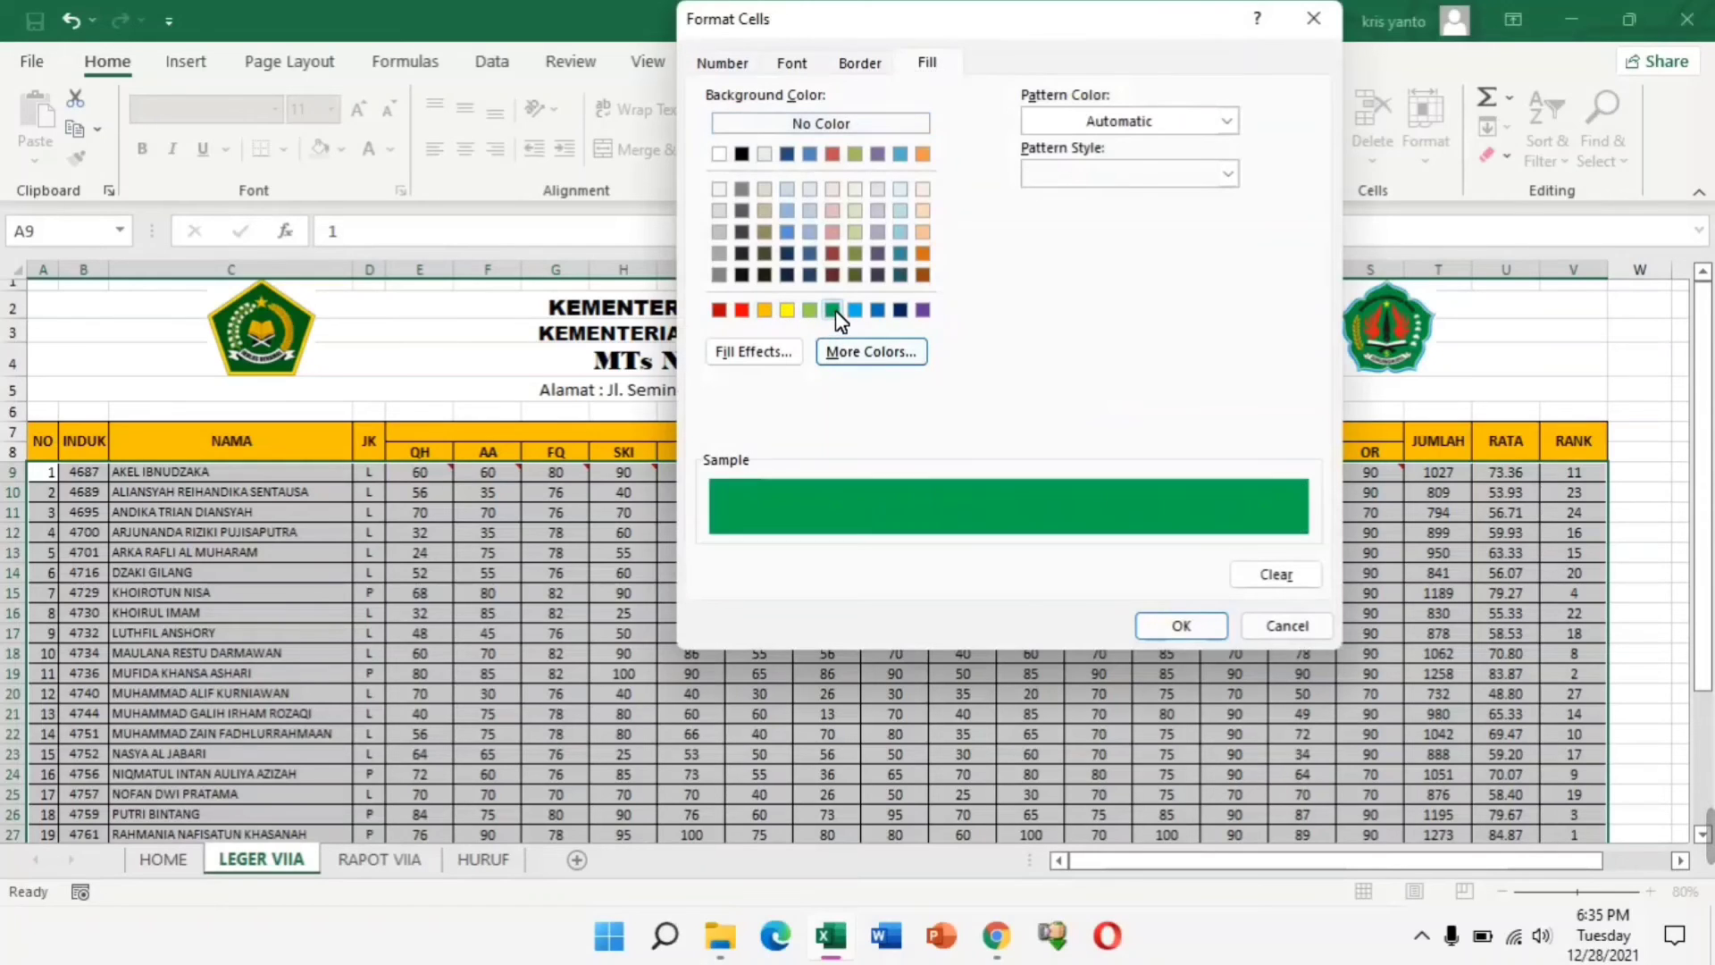
{"action": "left_click", "coordinate": [1181, 626]}
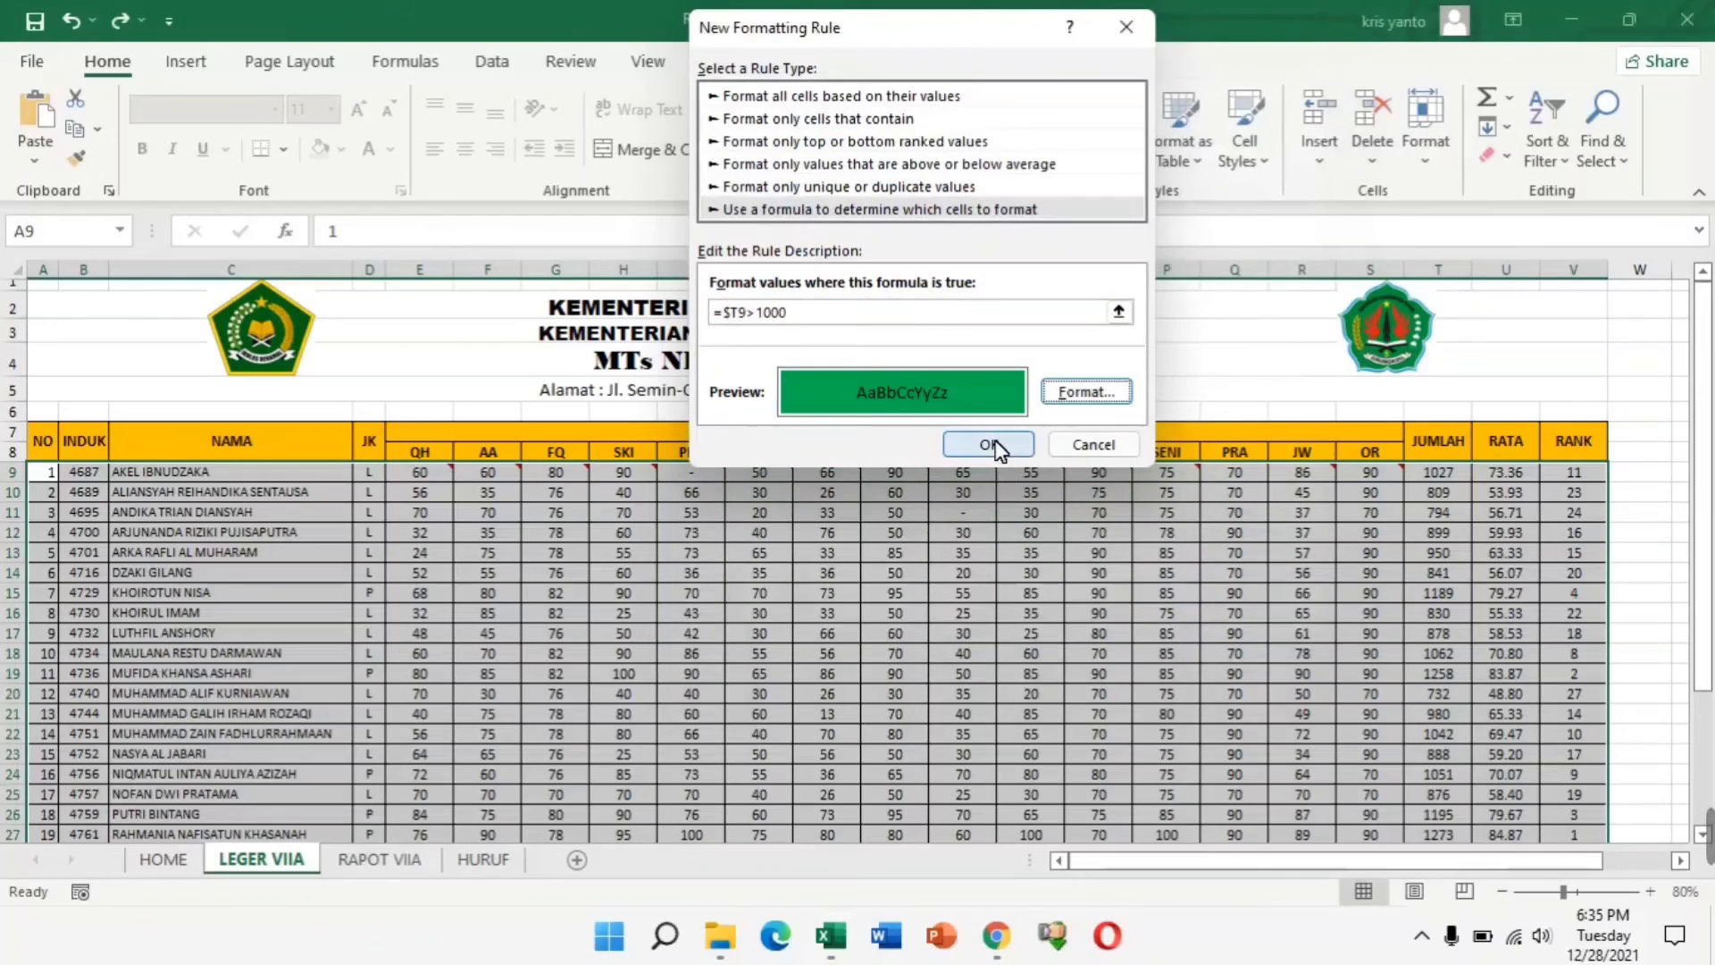
{"action": "left_click", "coordinate": [989, 445]}
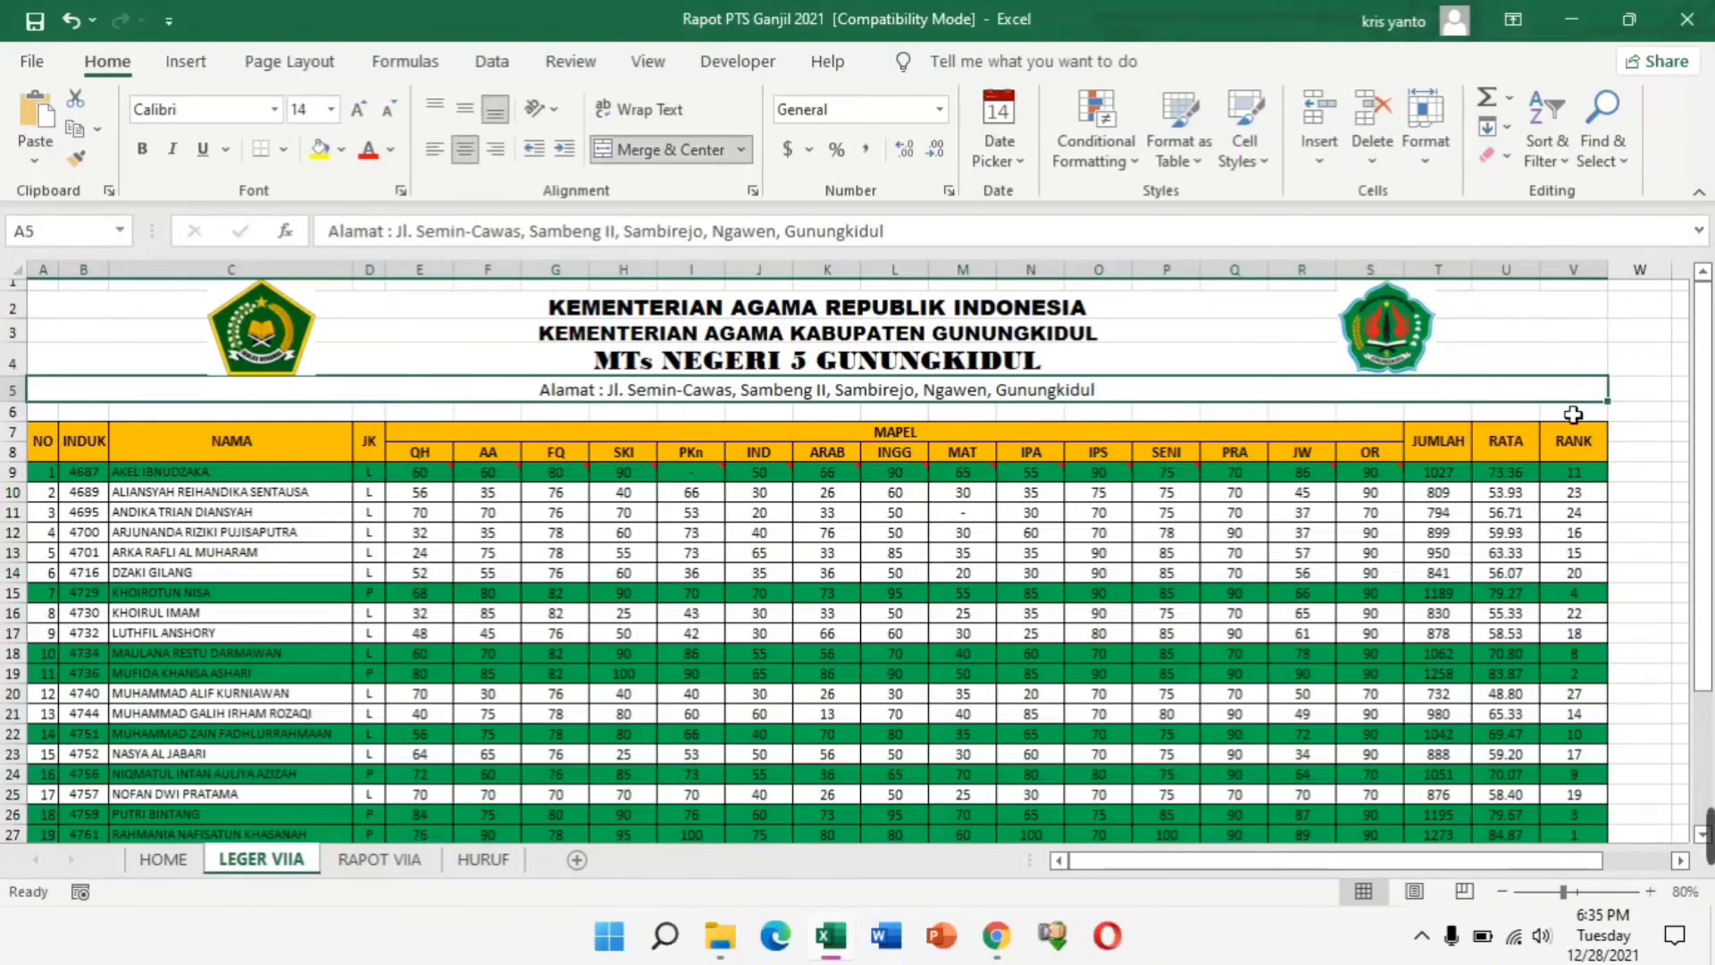
{"action": "left_click_drag", "start_coordinate": [1702, 357], "coordinate": [1702, 393]}
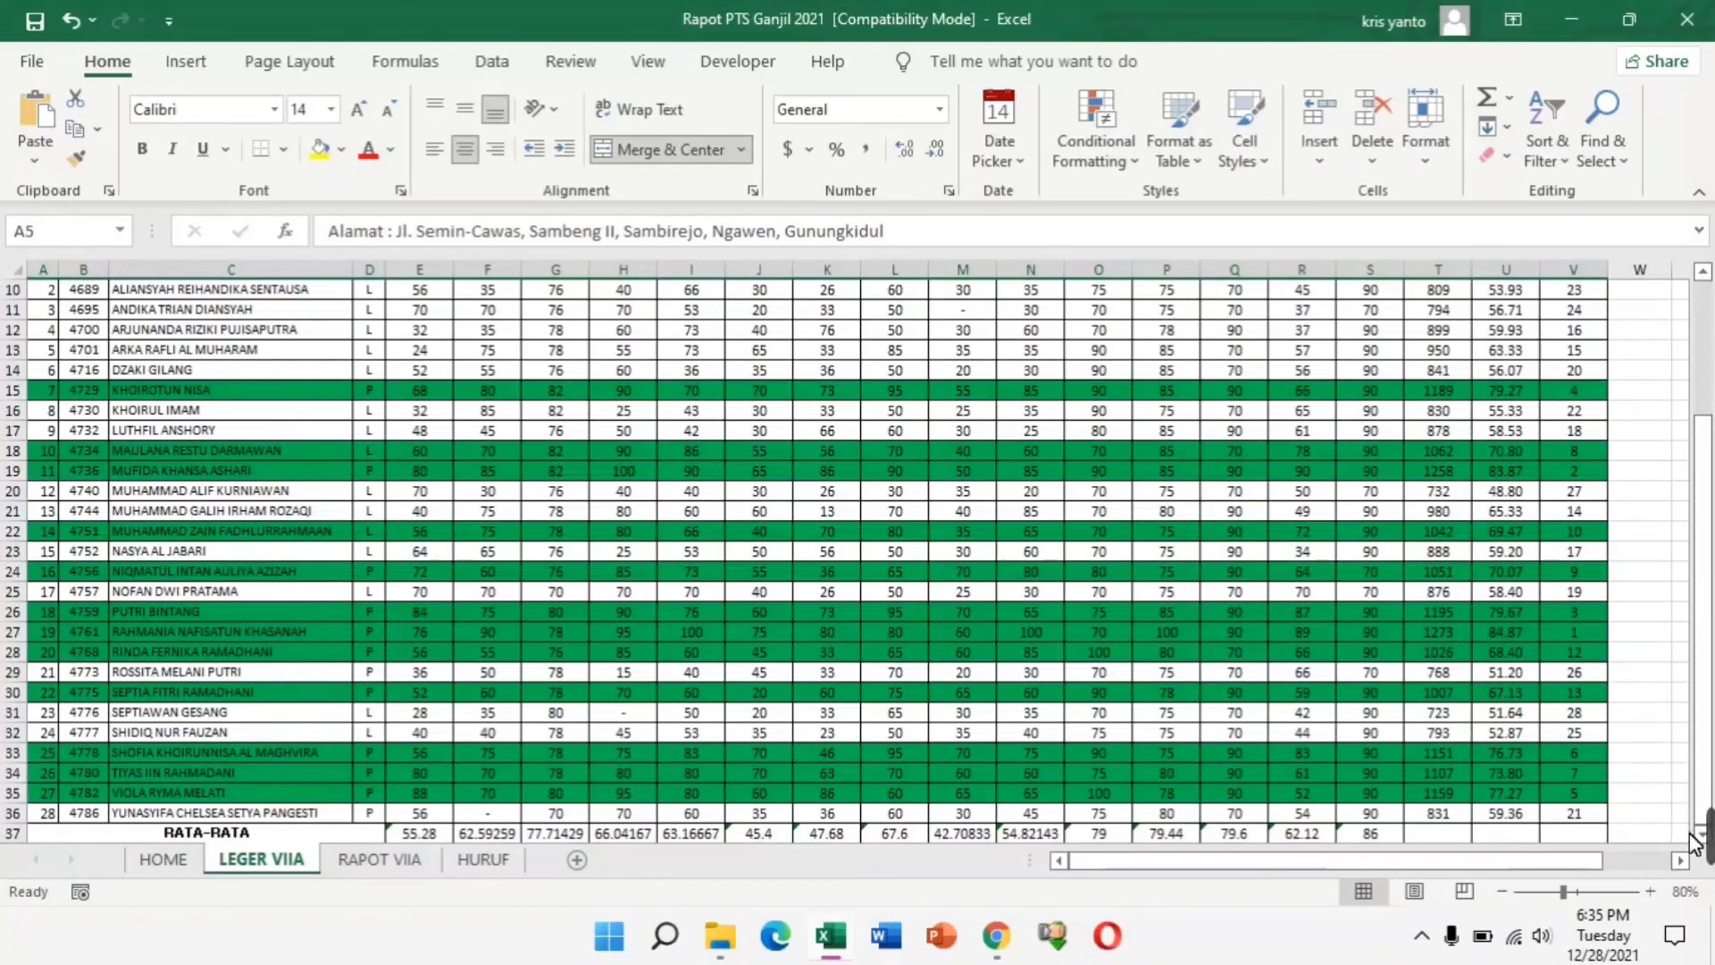
{"action": "left_click_drag", "start_coordinate": [1702, 714], "coordinate": [1705, 470]}
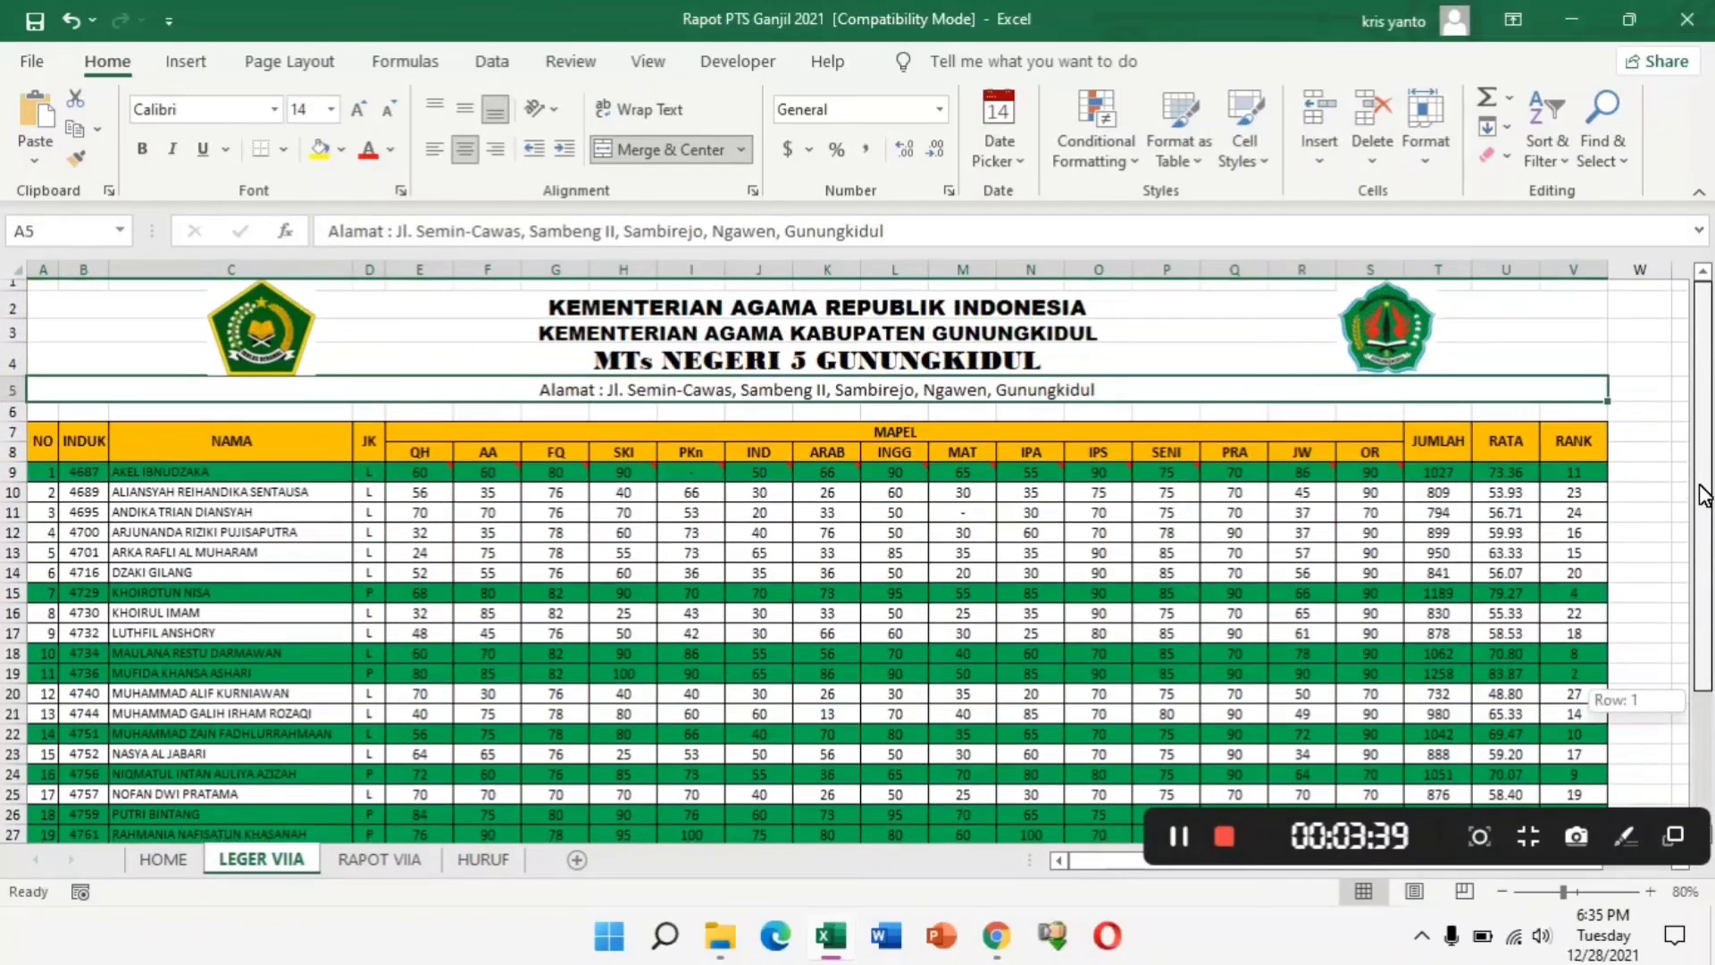